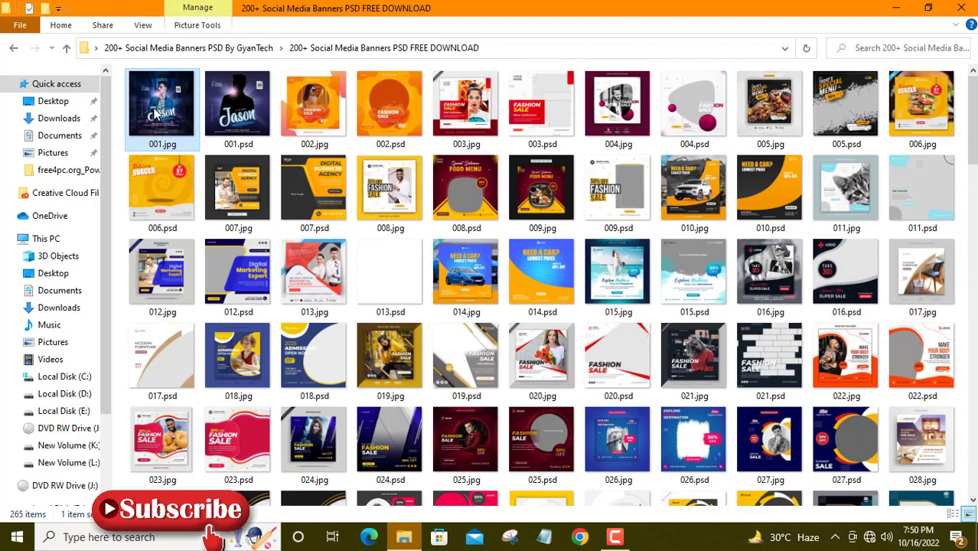
# Step: Open 001.jpg from the banner folder and browse through the preview images of the banner designs
pyautogui.rightClick(155, 114)
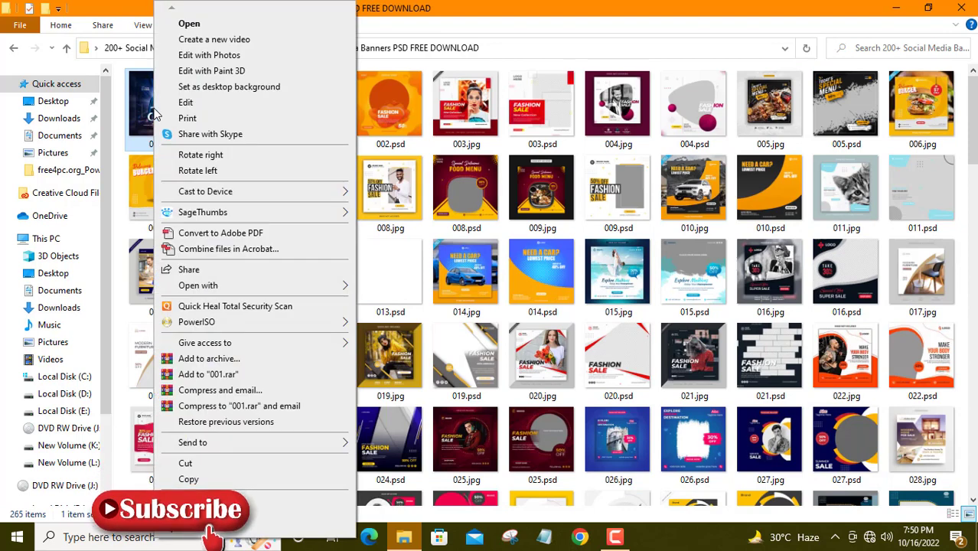
pyautogui.click(230, 25)
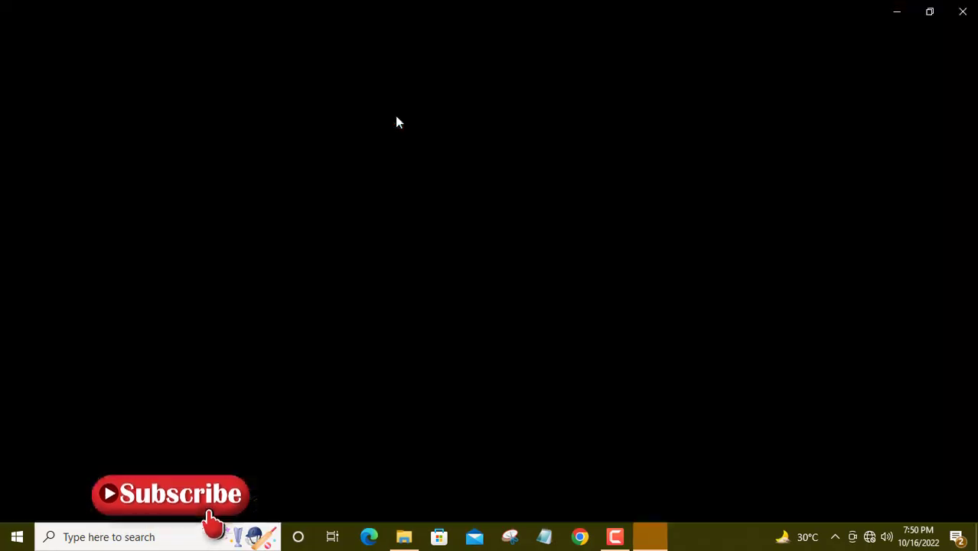
pyautogui.press('Right')
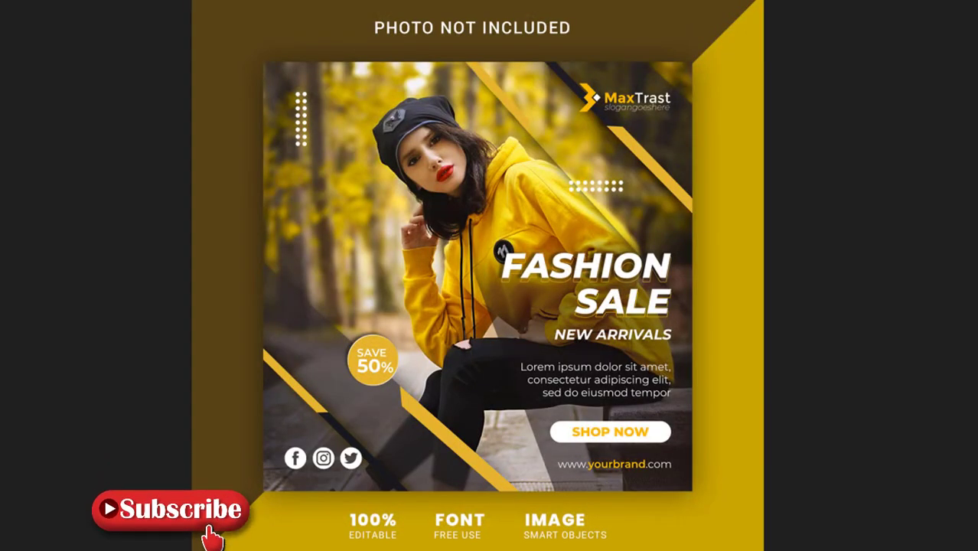
pyautogui.press('Right')
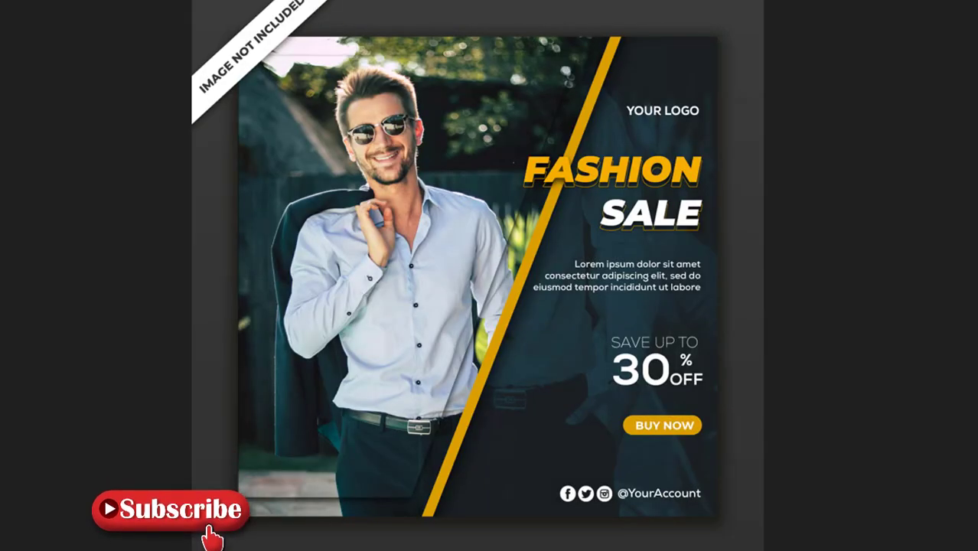
pyautogui.press('Right')
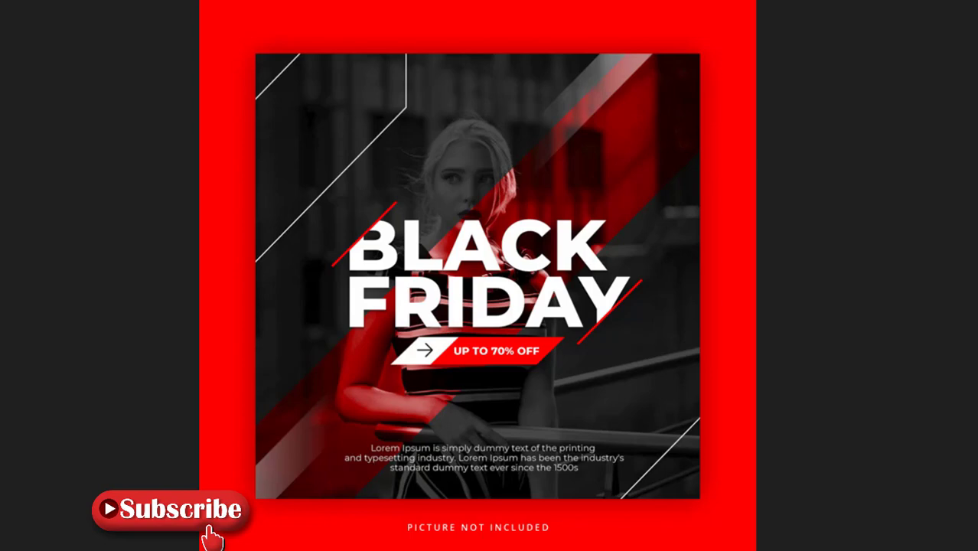
pyautogui.press('Right')
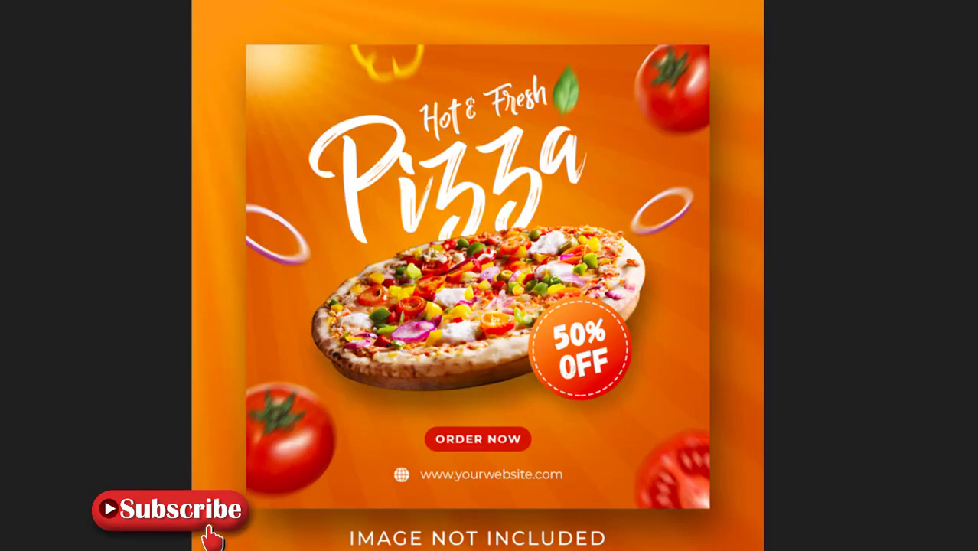
pyautogui.press('Right')
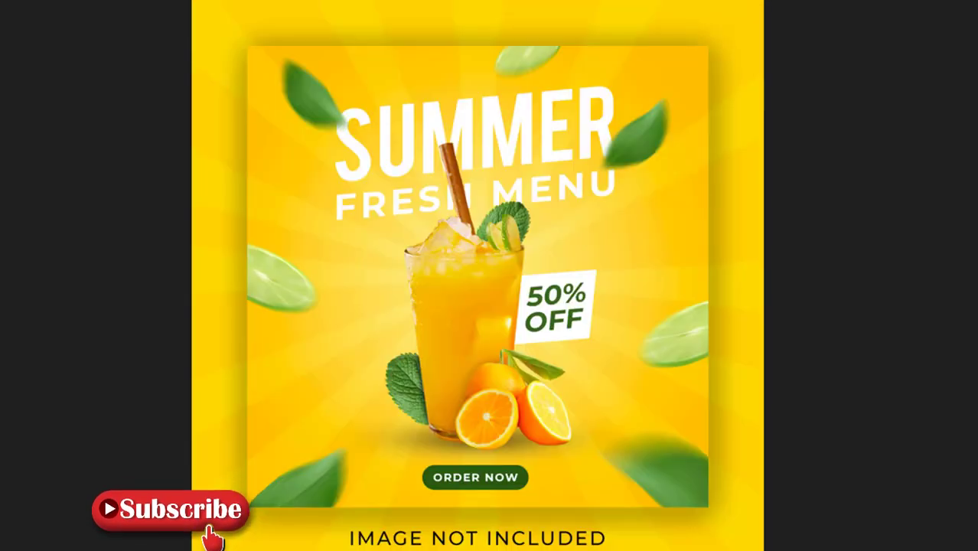
pyautogui.press('Right')
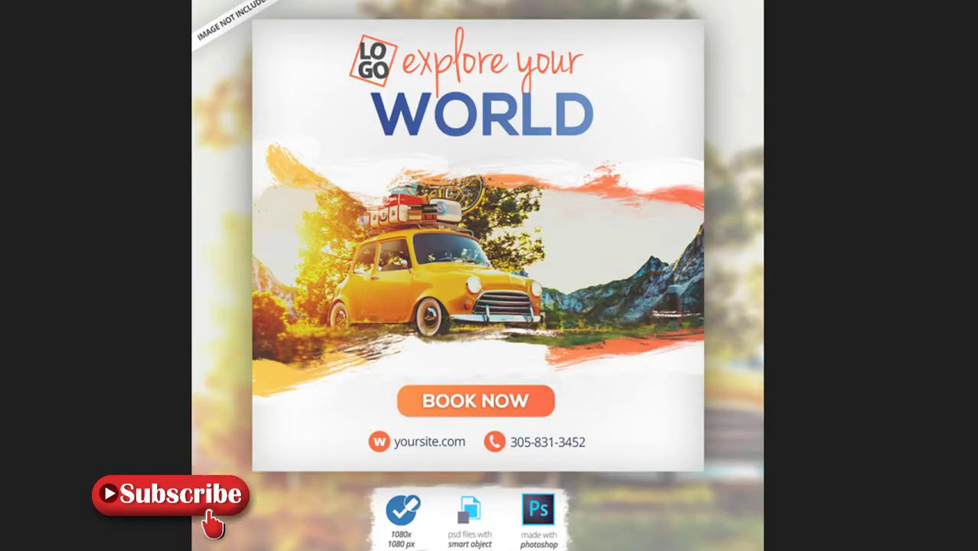
pyautogui.press('Right')
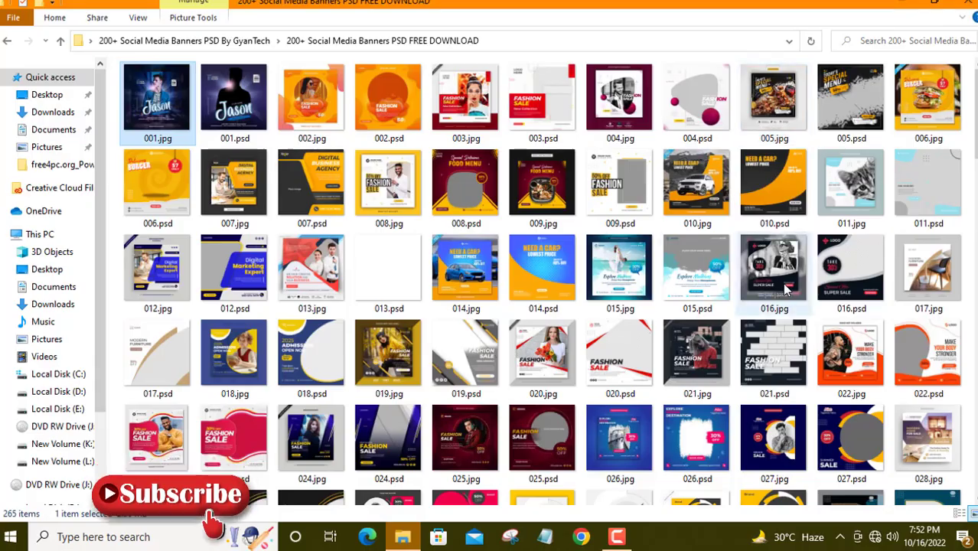
# Step: Find the 112.psd banner template in the folder and open it in Photoshop
pyautogui.scroll(-10, 782, 298)
pyautogui.scroll(-10, 782, 298)
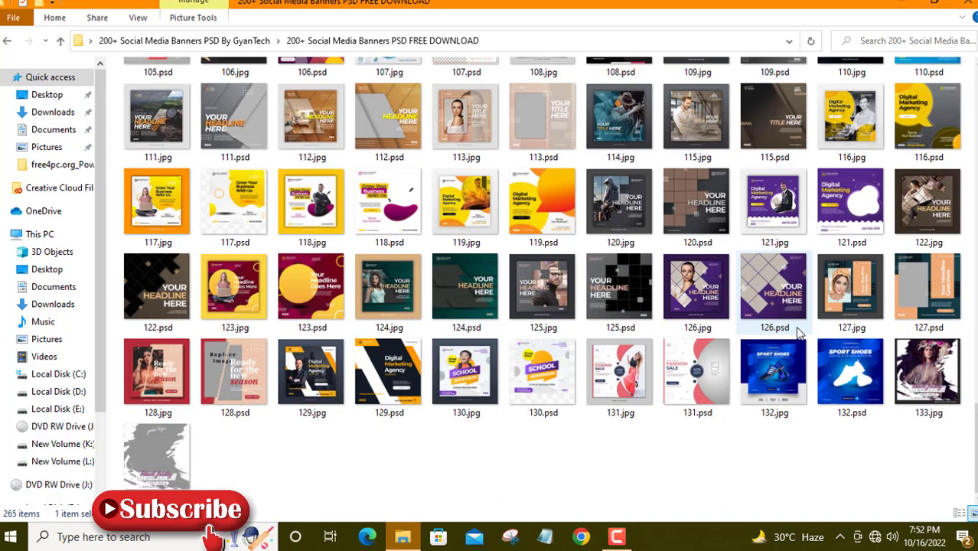
pyautogui.click(679, 283)
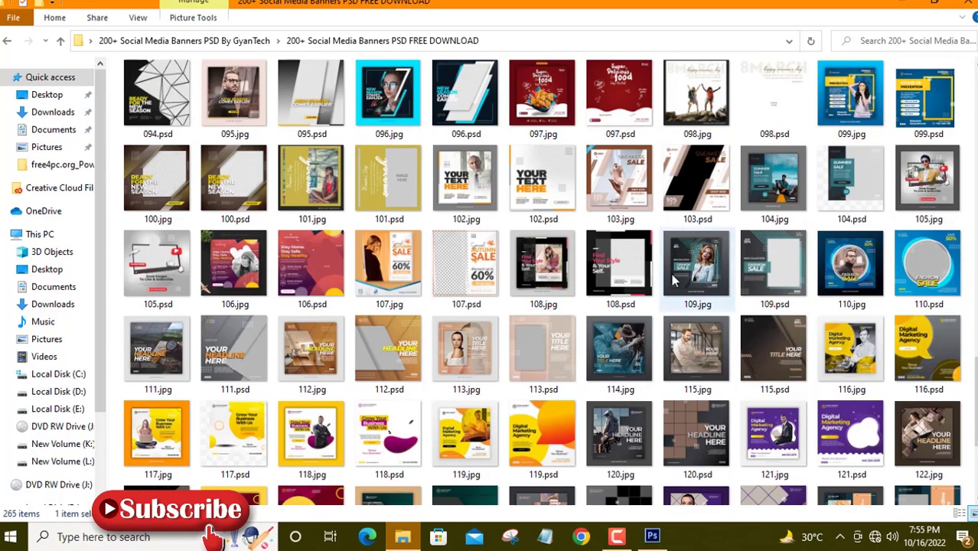
pyautogui.click(313, 330)
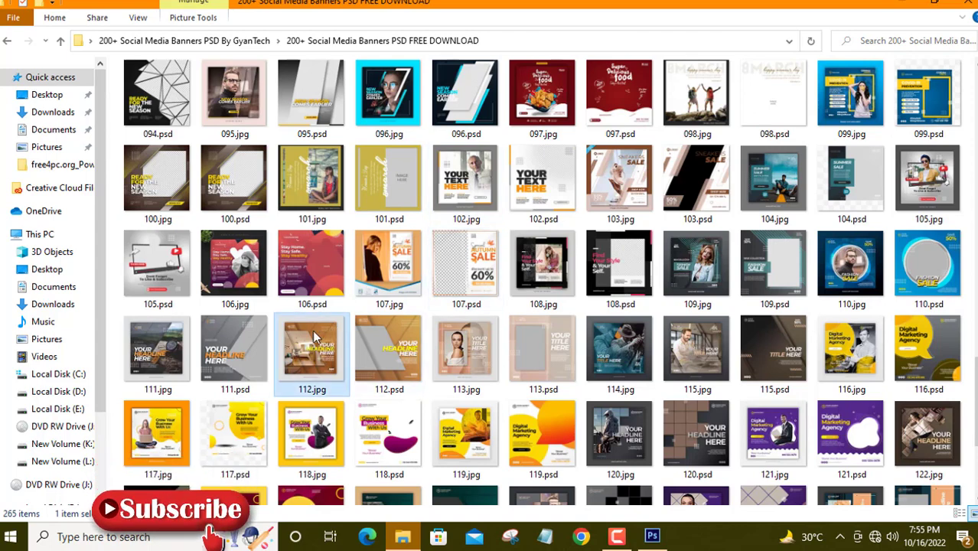
pyautogui.rightClick(312, 330)
pyautogui.click(580, 342)
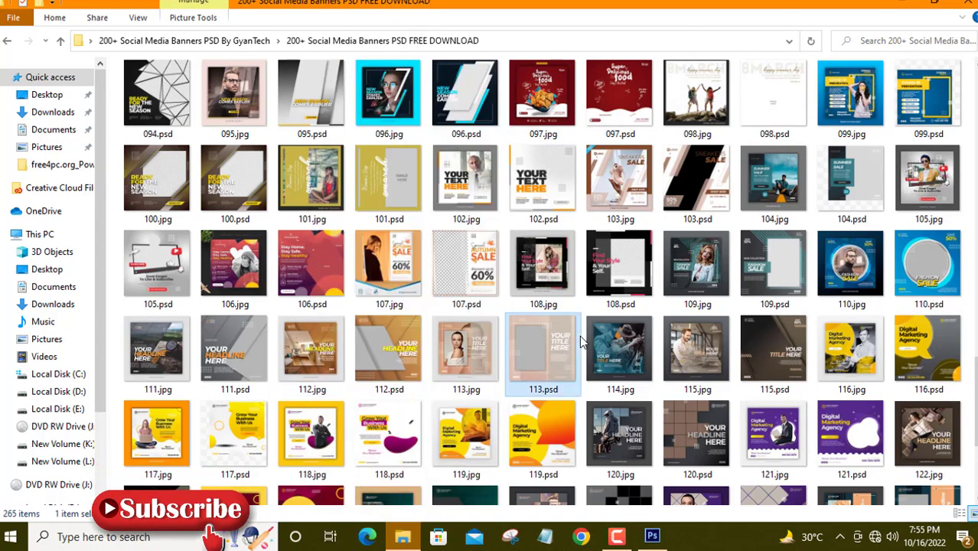
pyautogui.rightClick(368, 344)
pyautogui.click(466, 84)
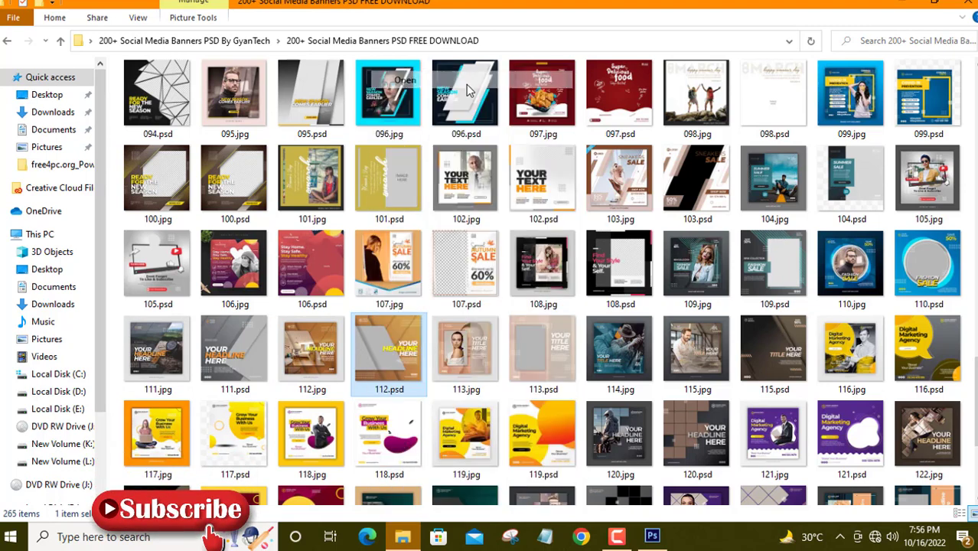
# Step: Close the 129.psd document without saving its changes
pyautogui.click(198, 45)
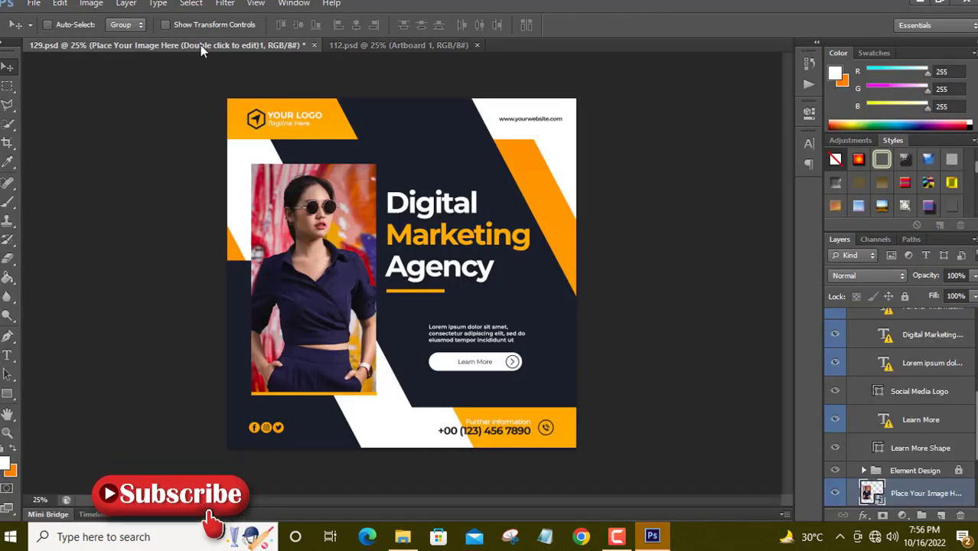
pyautogui.click(315, 45)
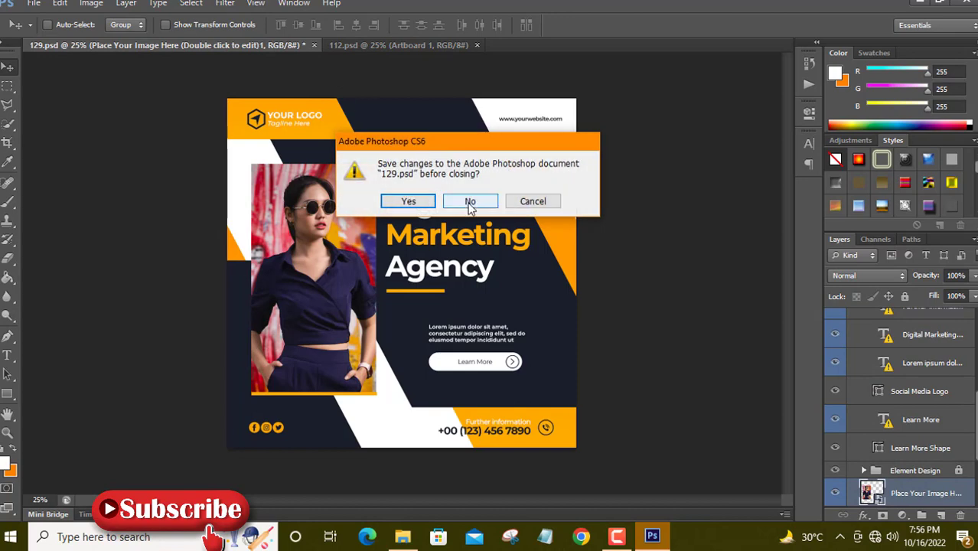
pyautogui.click(470, 202)
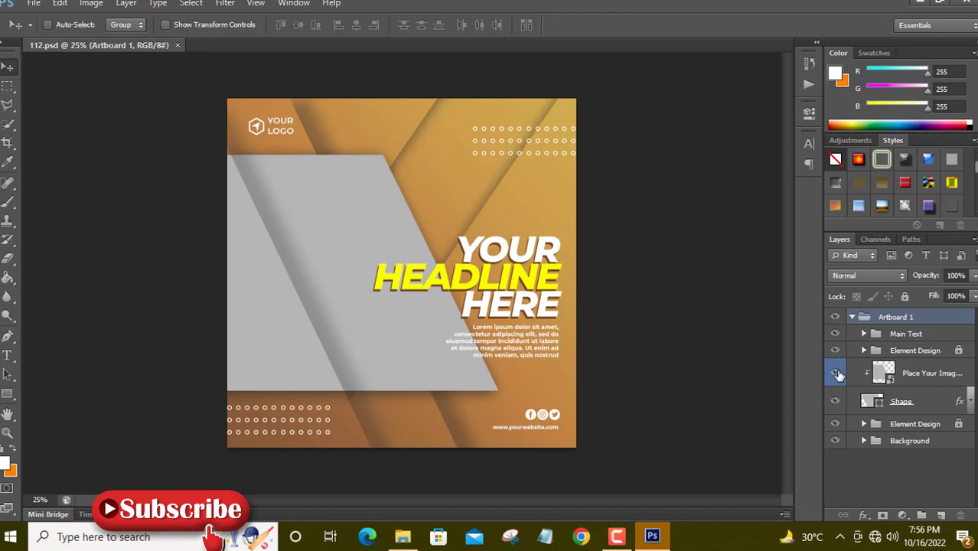
# Step: Open the contents of the "Place Your Image Here" smart object for editing, keeping its layers
pyautogui.doubleClick(884, 373)
pyautogui.click(531, 233)
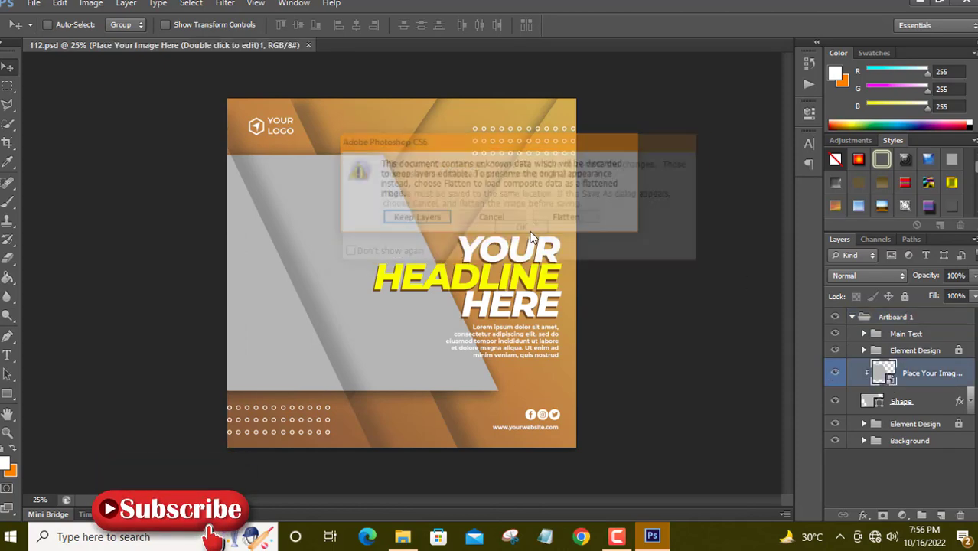
pyautogui.click(410, 221)
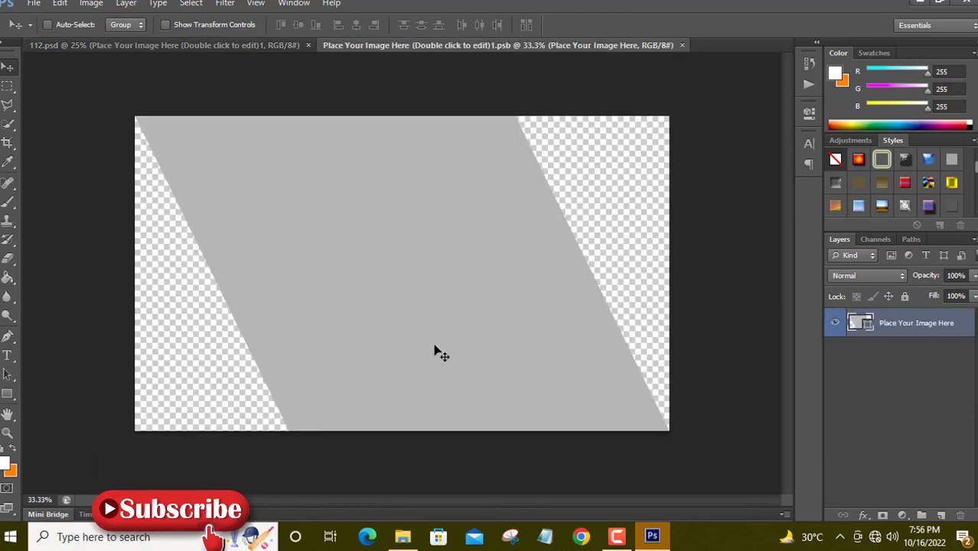
# Step: Open the group photo of four women from the MODEL IMAGE folder as a separate document
pyautogui.click(32, 6)
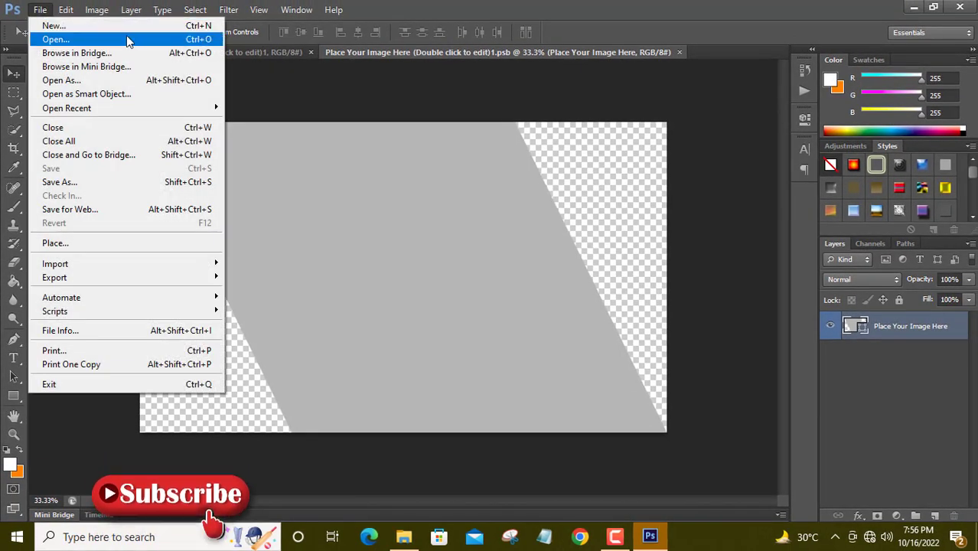
pyautogui.click(127, 38)
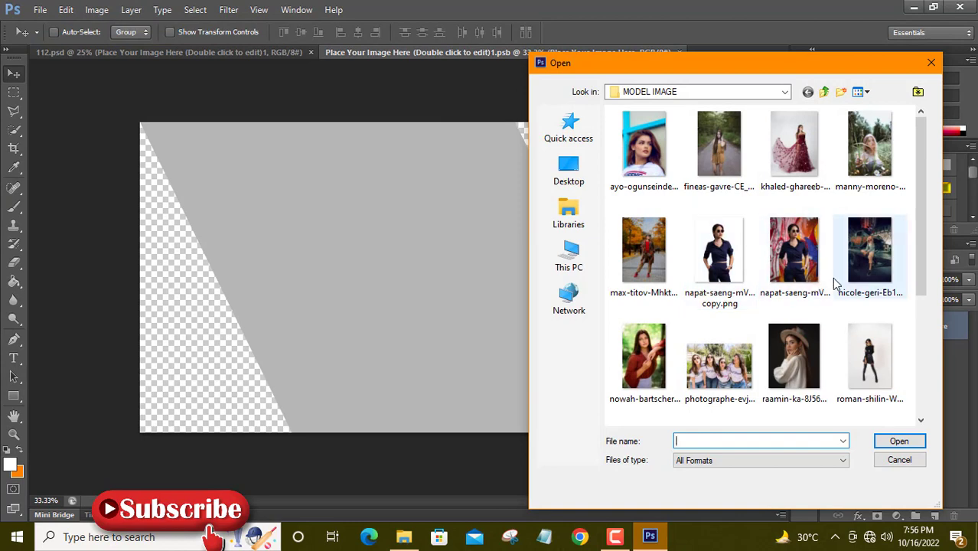
pyautogui.scroll(-4, 832, 305)
pyautogui.scroll(3, 825, 304)
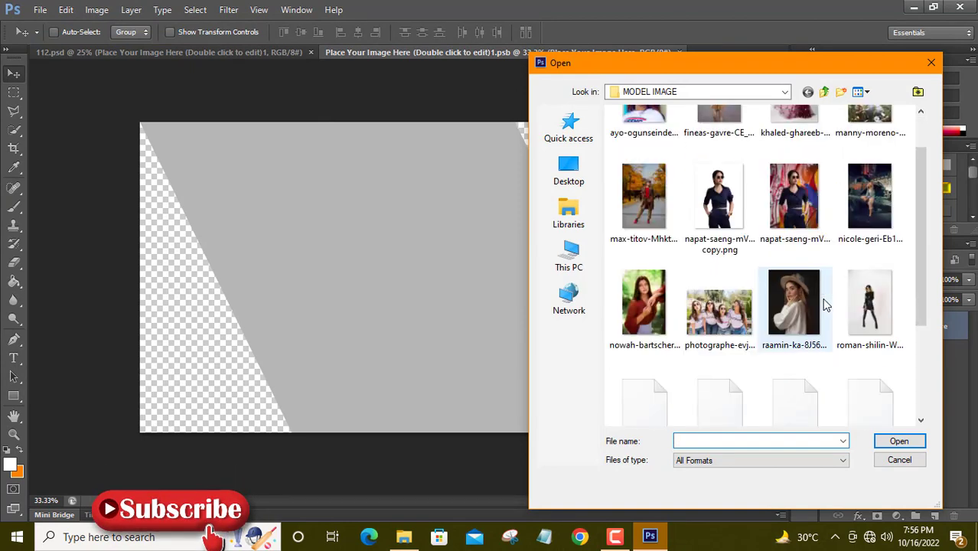
pyautogui.click(719, 311)
pyautogui.click(898, 441)
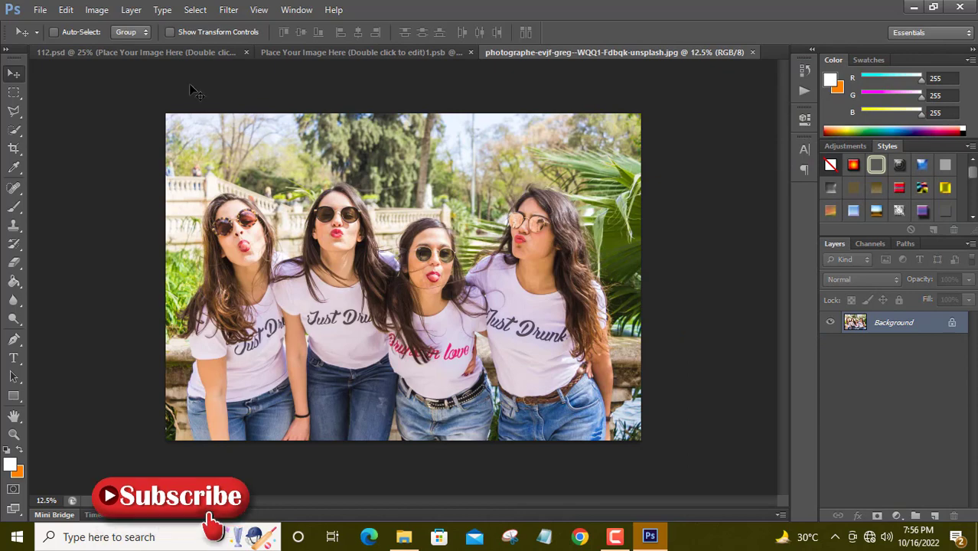
# Step: Resize the group photo to a width of 1200 pixels with proportions constrained
pyautogui.click(96, 13)
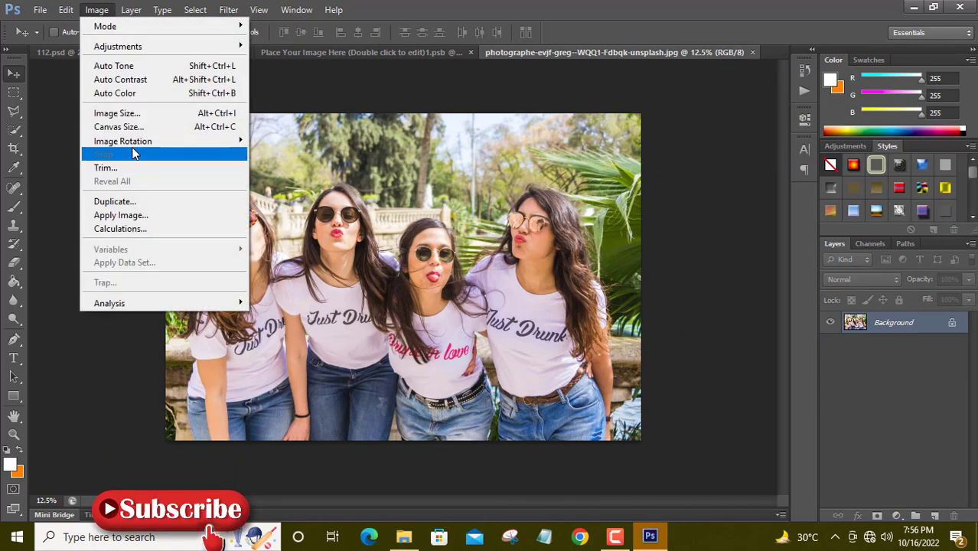
pyautogui.click(153, 113)
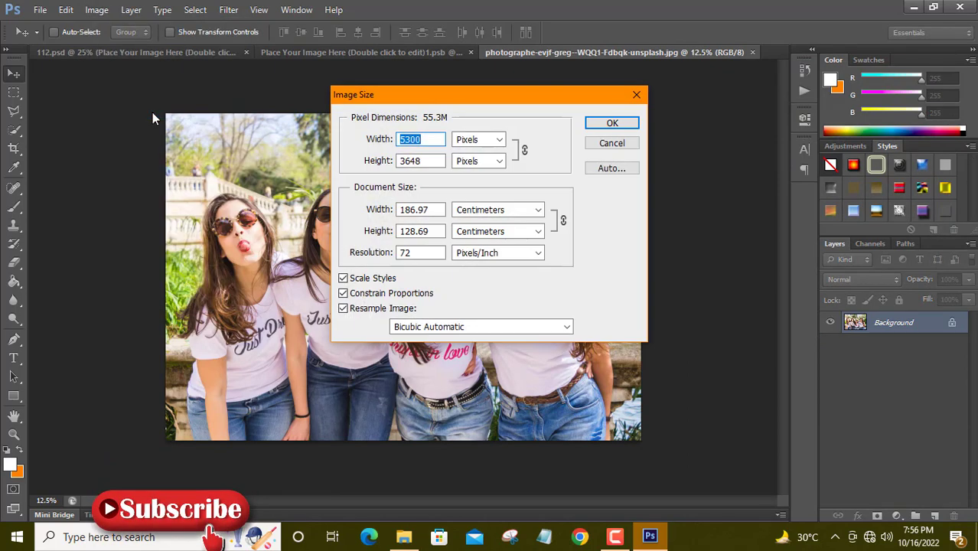
pyautogui.write('1200')
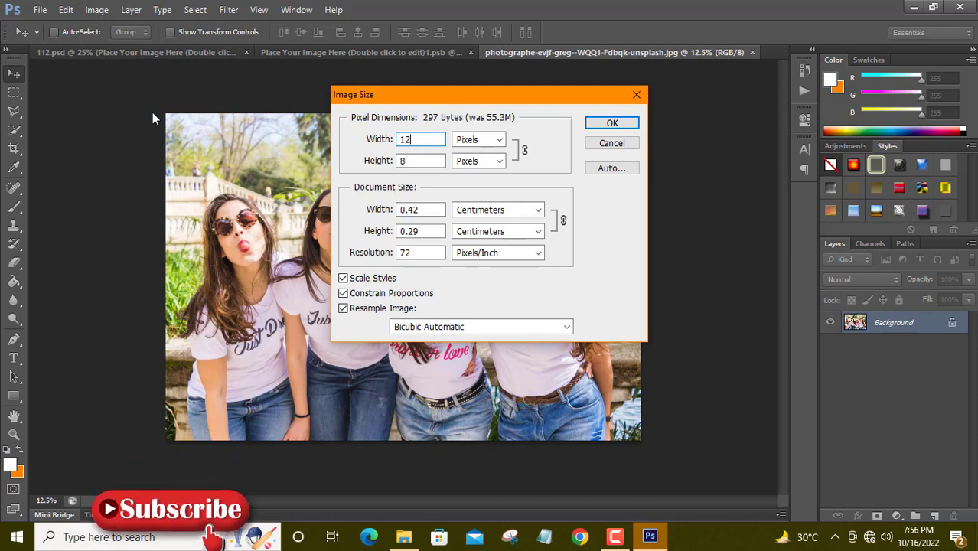
pyautogui.click(612, 122)
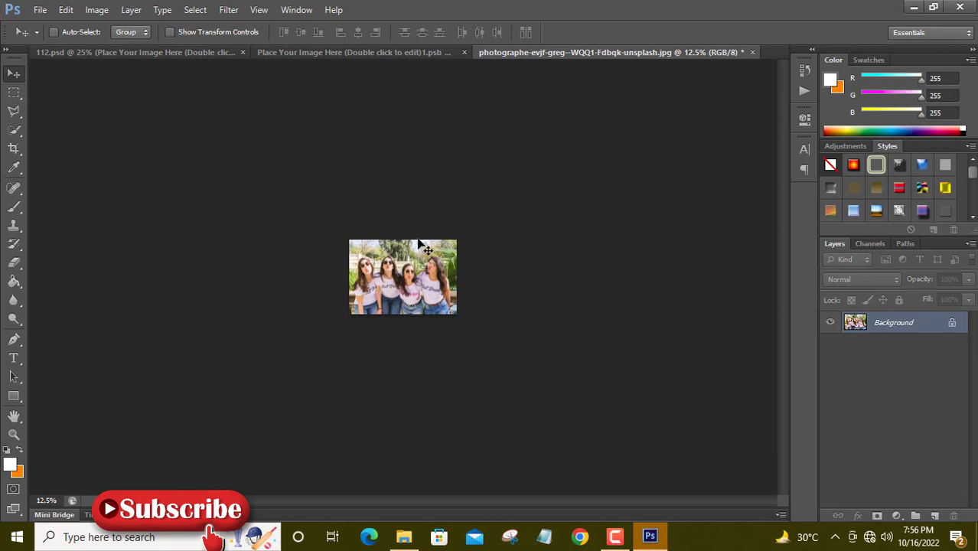
# Step: Copy the photo into the placeholder document, scale it to about 184% wide by 171% high over the canvas, and nudge it slightly right
pyautogui.moveTo(419, 243); pyautogui.dragTo(274, 172)
pyautogui.click(66, 9)
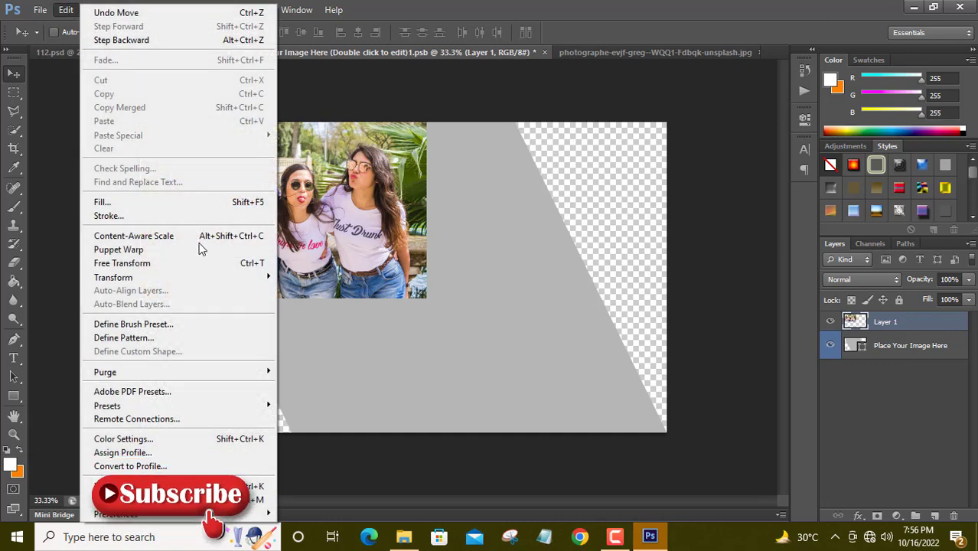
pyautogui.click(202, 263)
pyautogui.hotkey('ctrl', 't')
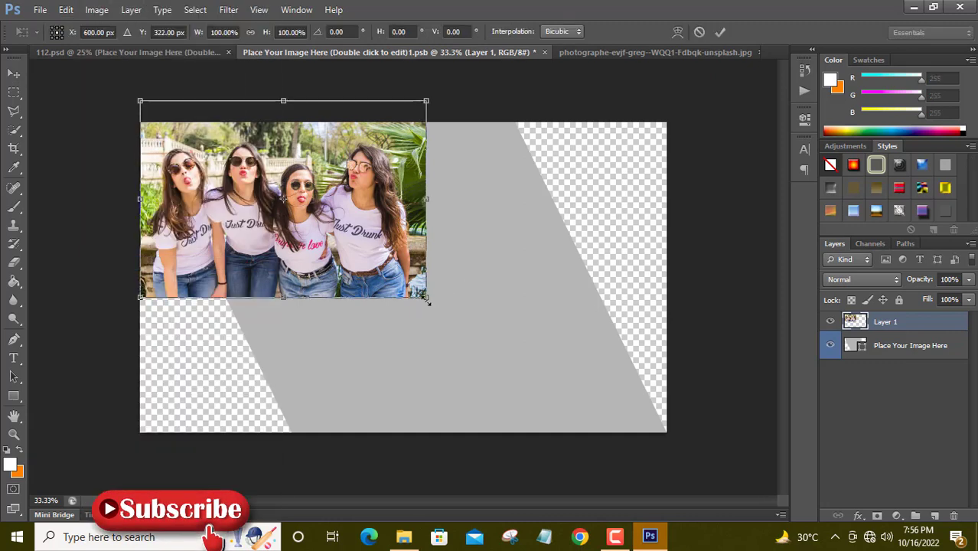
pyautogui.moveTo(428, 299); pyautogui.dragTo(671, 444)
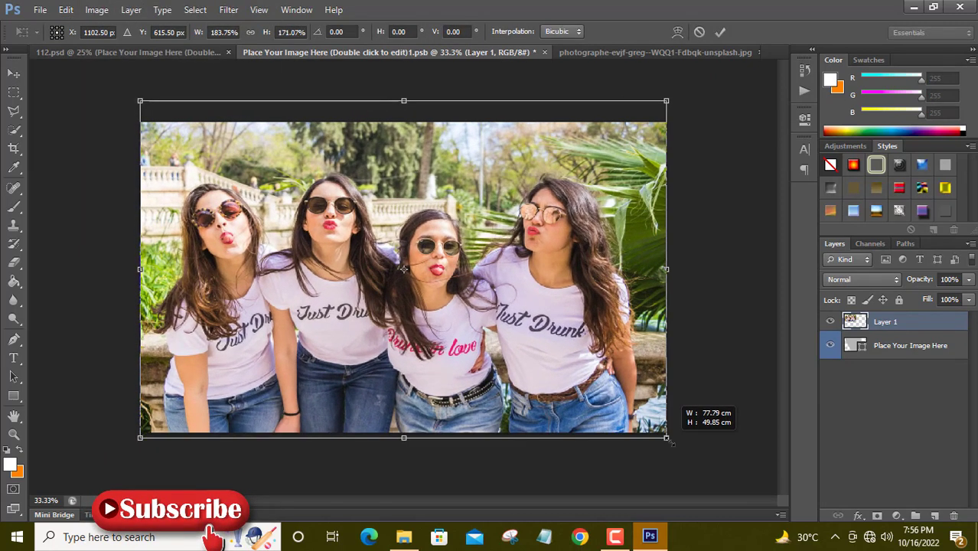
pyautogui.click(13, 73)
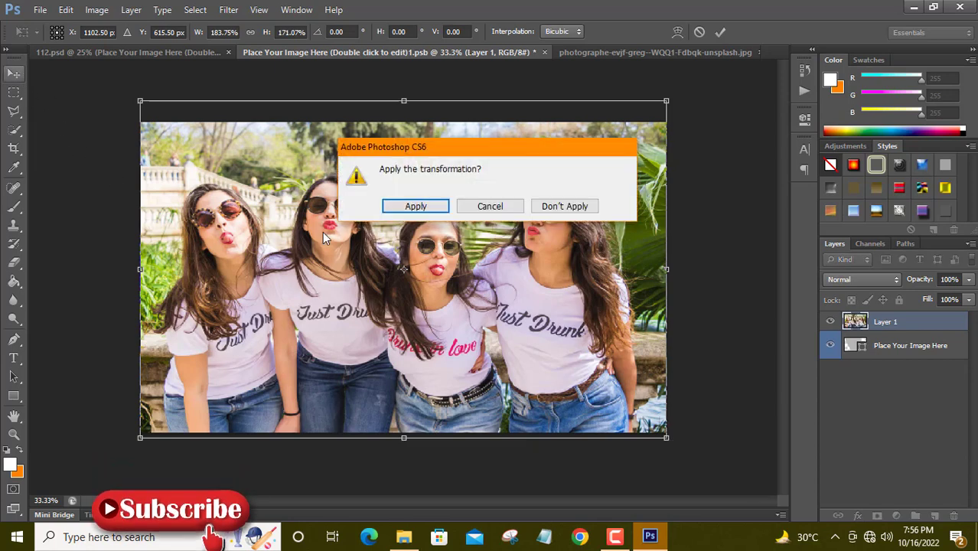
pyautogui.click(415, 206)
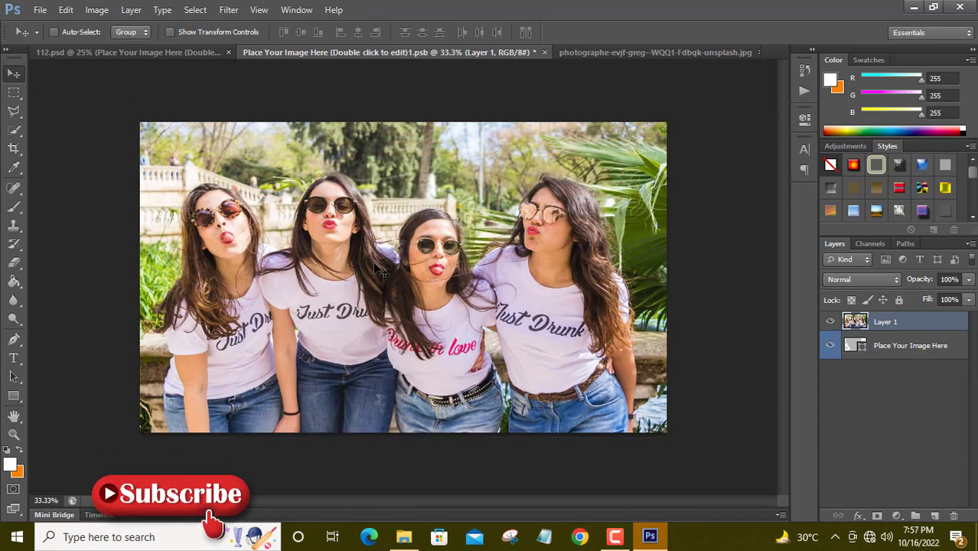
pyautogui.moveTo(380, 268); pyautogui.dragTo(394, 267)
# Step: Close the original group photo document without saving its changes
pyautogui.click(721, 54)
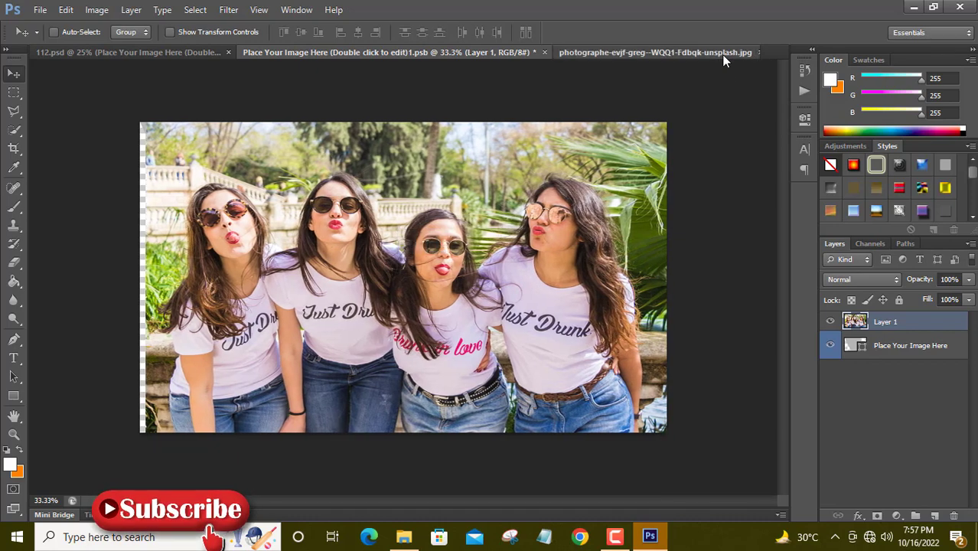
pyautogui.click(752, 53)
pyautogui.click(471, 207)
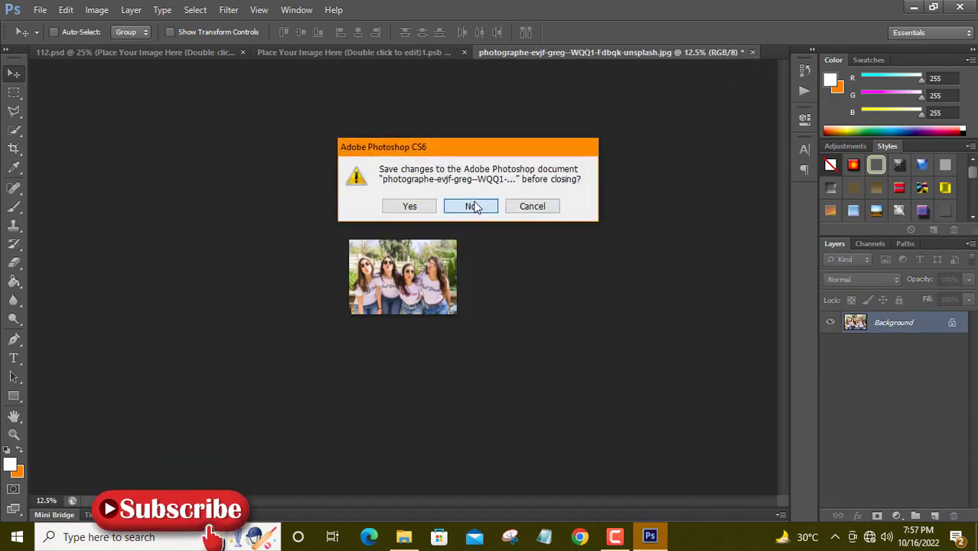
# Step: Close the placeholder document with its changes saved, and shift the group photo within the banner's angled frame to show three women
pyautogui.click(628, 52)
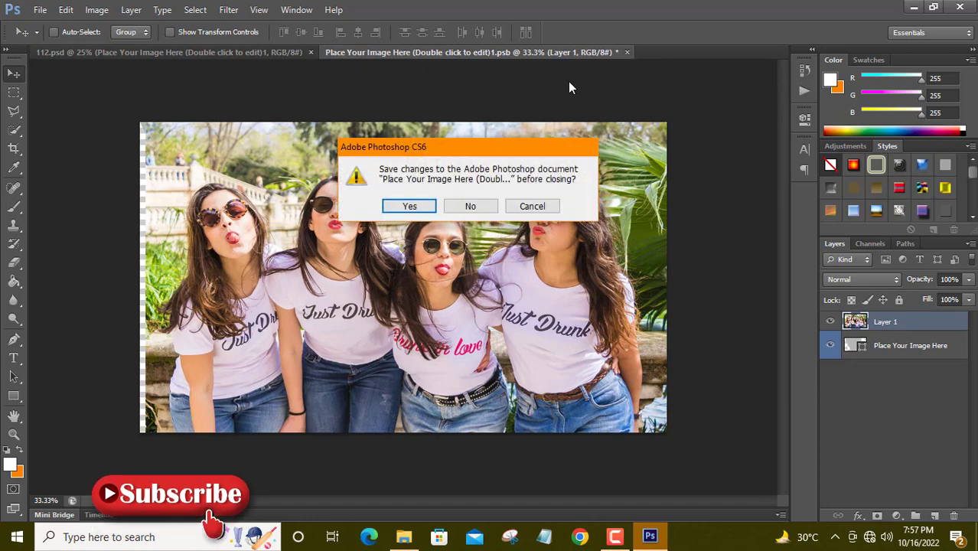
pyautogui.click(403, 209)
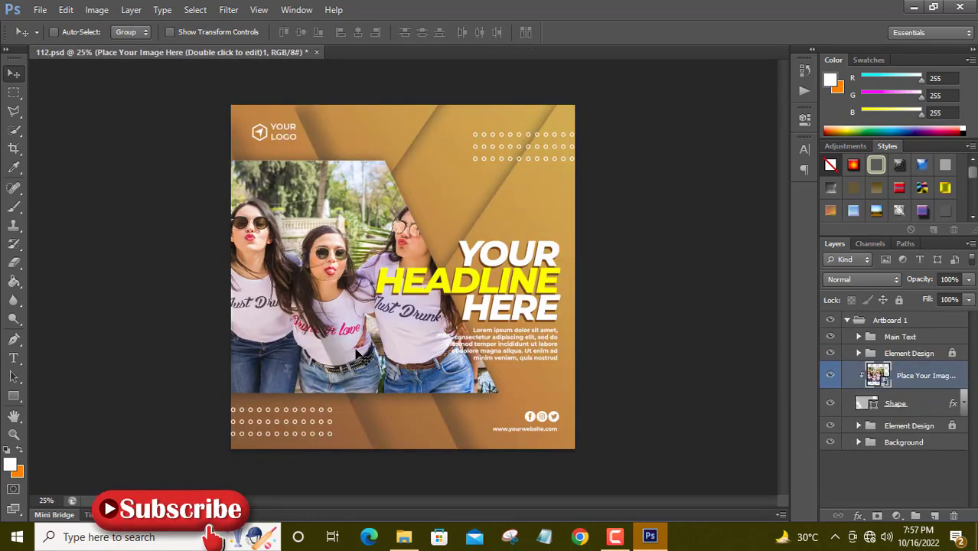
pyautogui.moveTo(358, 354); pyautogui.dragTo(401, 354)
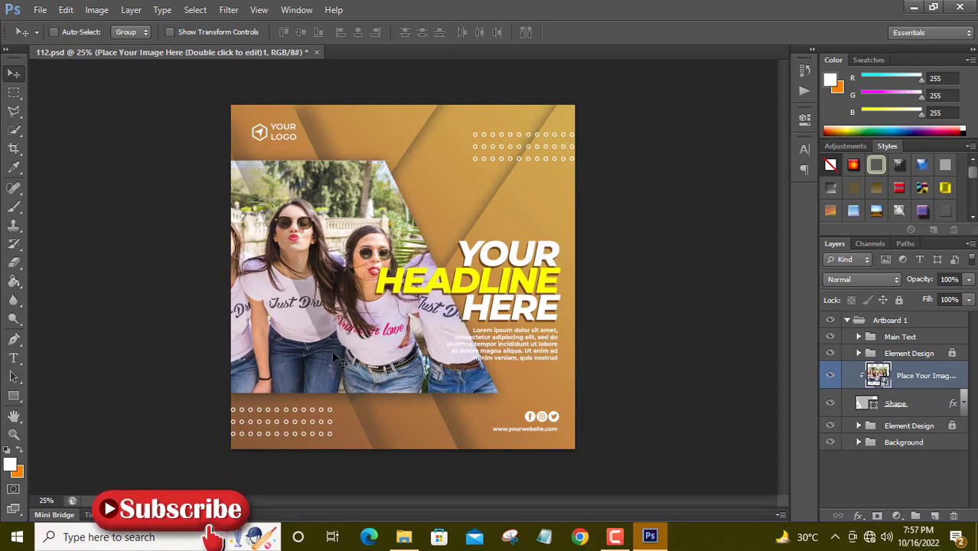
pyautogui.moveTo(334, 353); pyautogui.dragTo(366, 353)
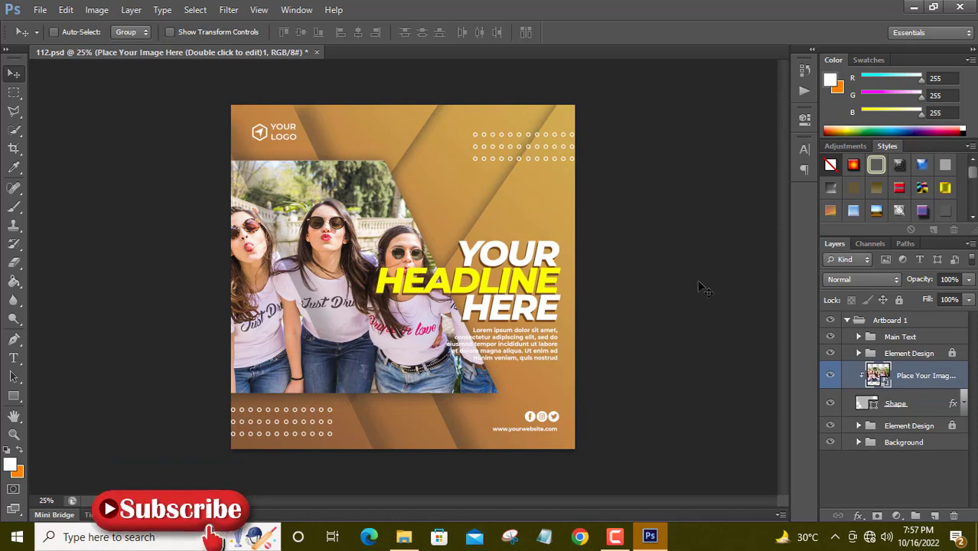
pyautogui.moveTo(426, 314); pyautogui.dragTo(414, 332)
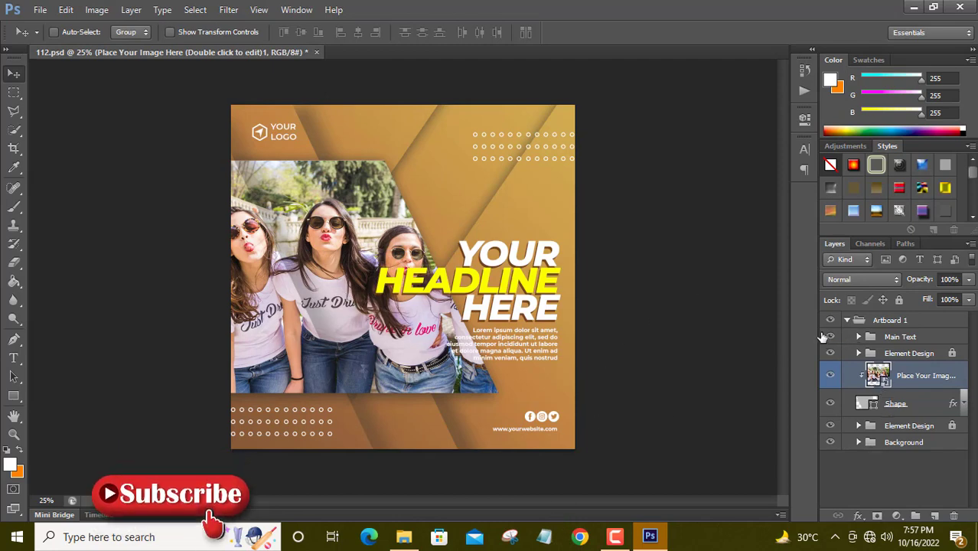
# Step: Expand the Main Text group and toggle the logo, shape, headline and body text layers off and on to examine what each controls
pyautogui.click(858, 338)
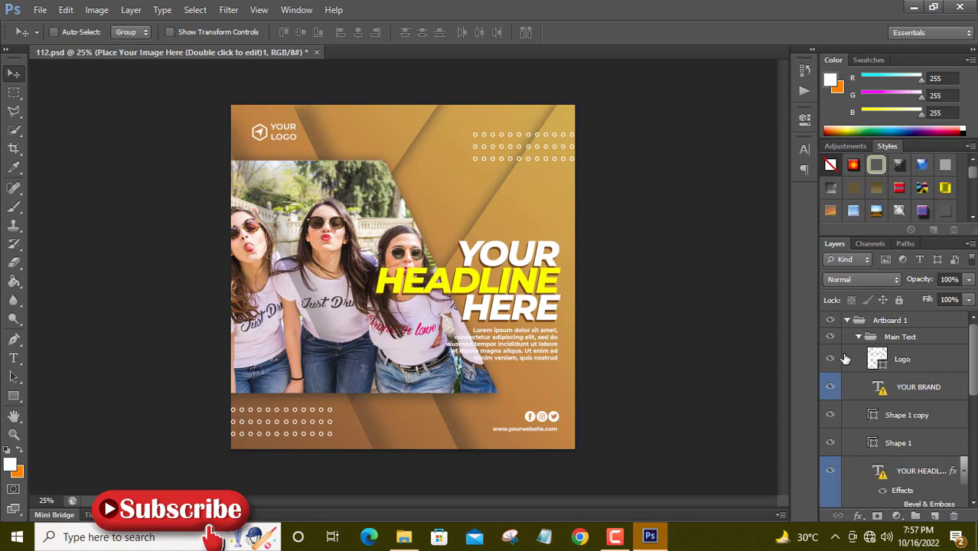
pyautogui.click(830, 359)
pyautogui.click(831, 444)
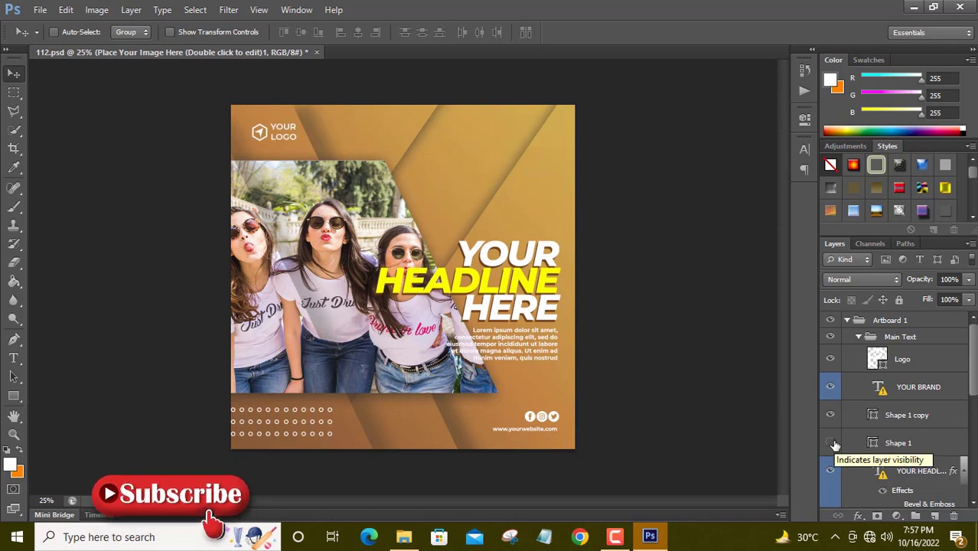
pyautogui.scroll(-1, 921, 443)
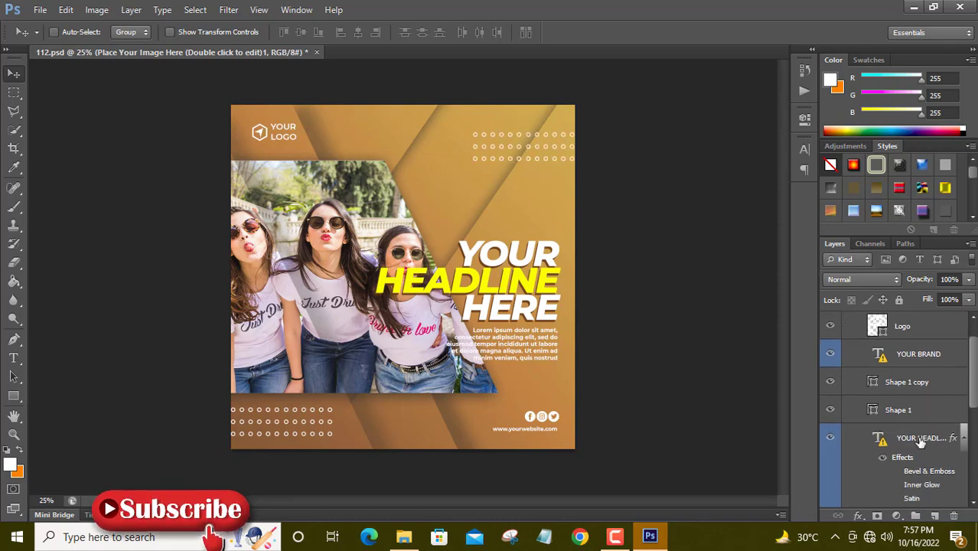
pyautogui.scroll(-2, 876, 443)
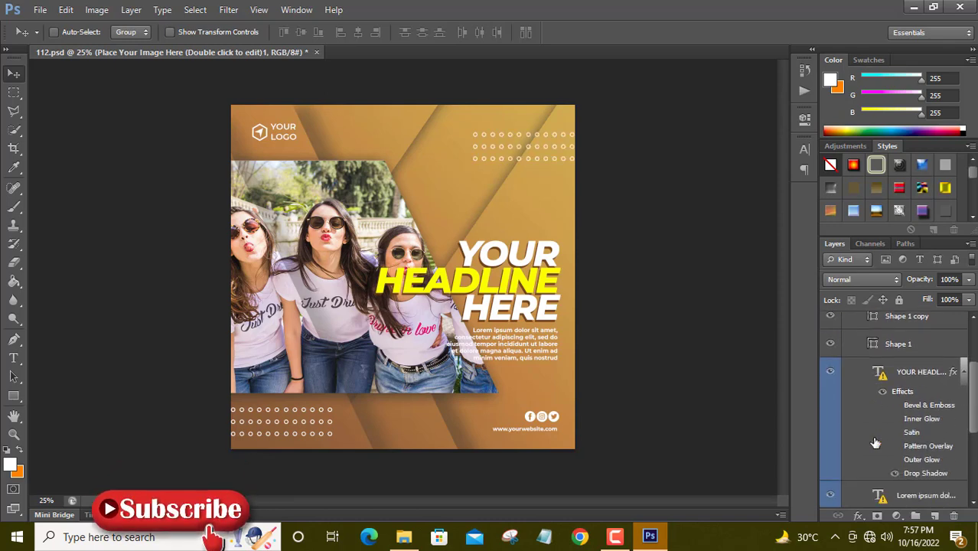
pyautogui.click(830, 372)
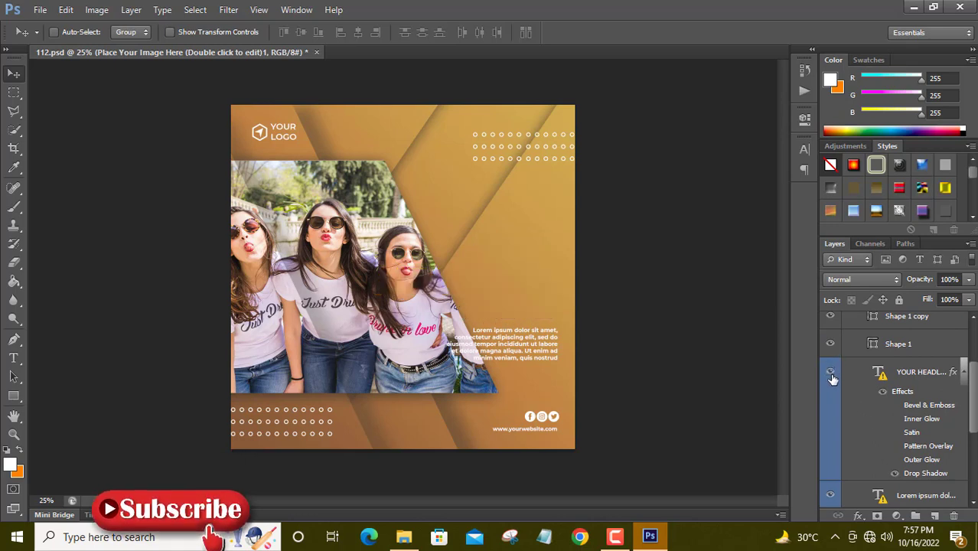
pyautogui.click(830, 371)
pyautogui.click(881, 374)
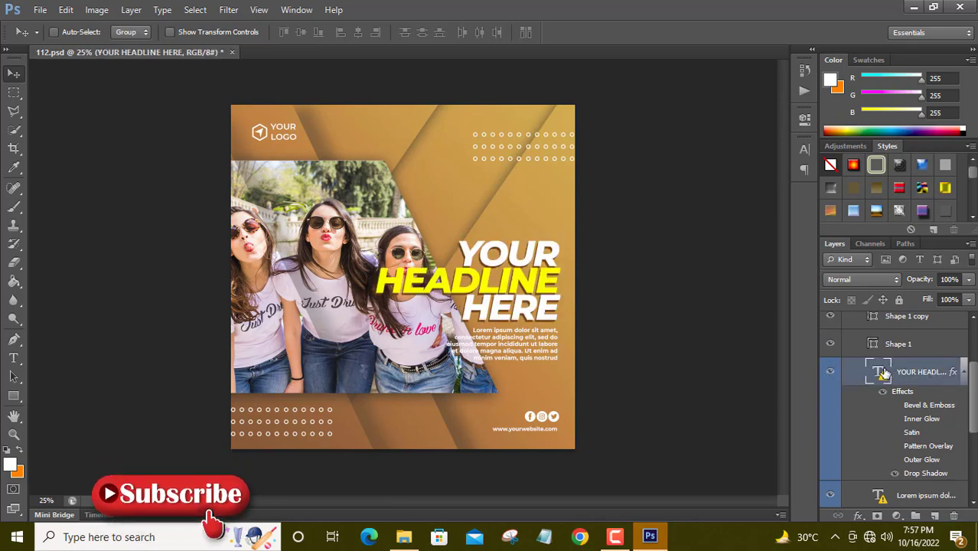
pyautogui.scroll(-1, 898, 425)
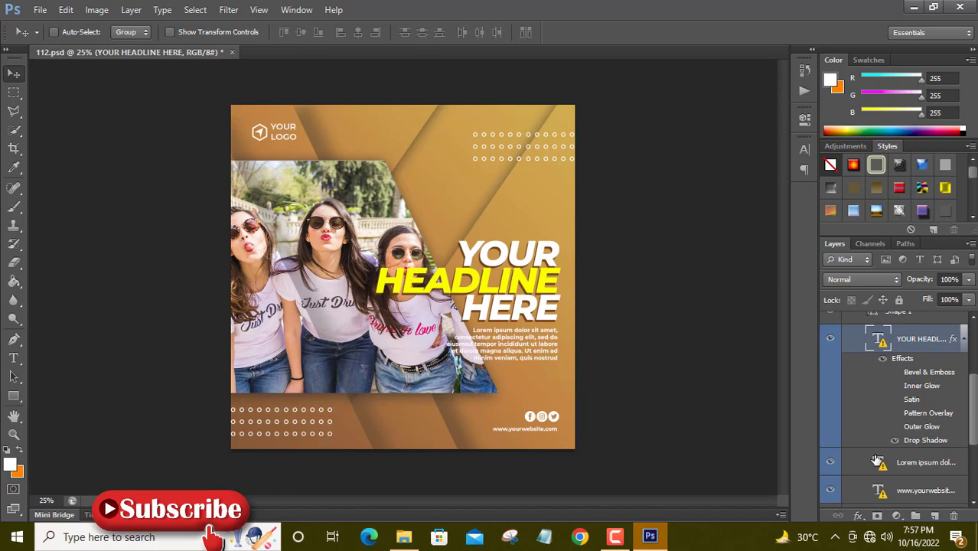
pyautogui.click(830, 463)
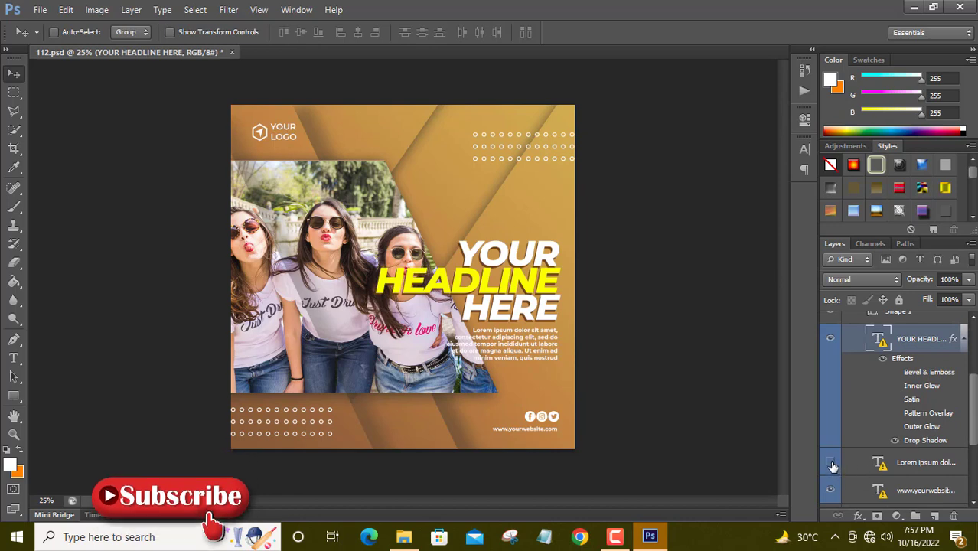
pyautogui.click(897, 463)
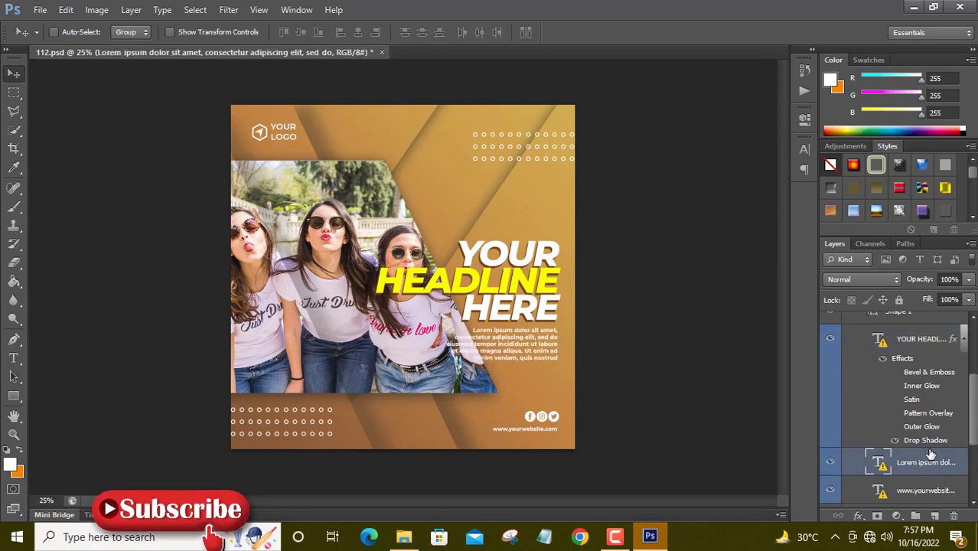
# Step: Open 108.psd from the social media banners folder with its layers kept, and close 112.psd without saving
pyautogui.click(403, 536)
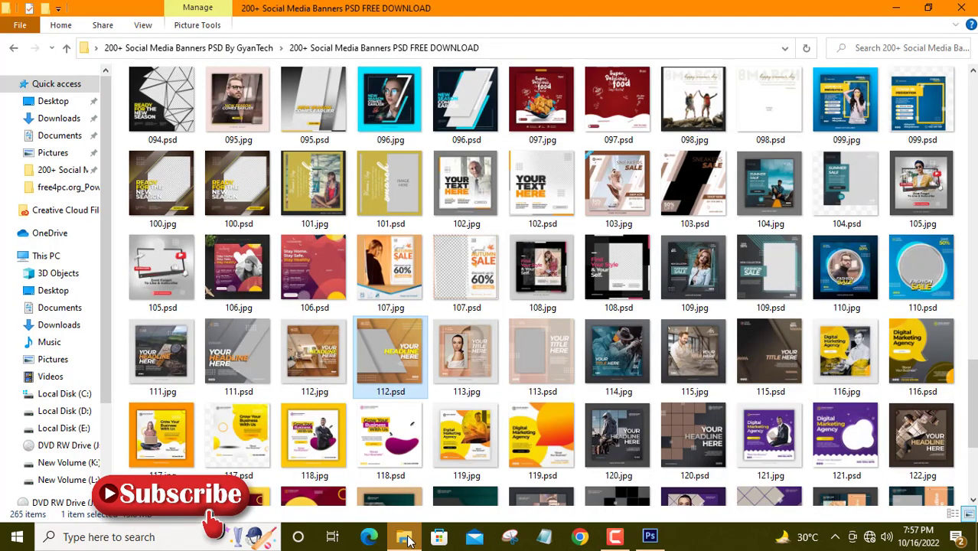
pyautogui.rightClick(539, 279)
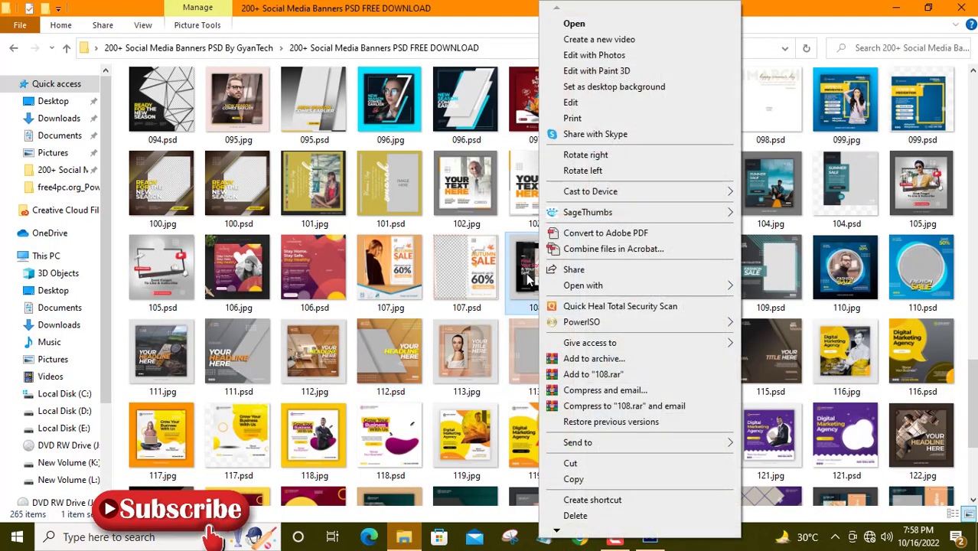
pyautogui.click(491, 279)
pyautogui.rightClick(618, 281)
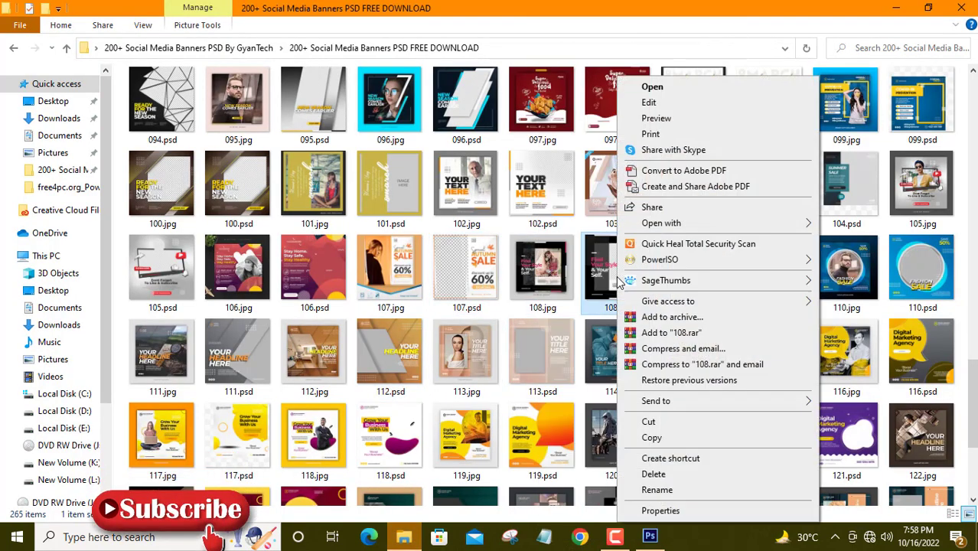
pyautogui.click(673, 87)
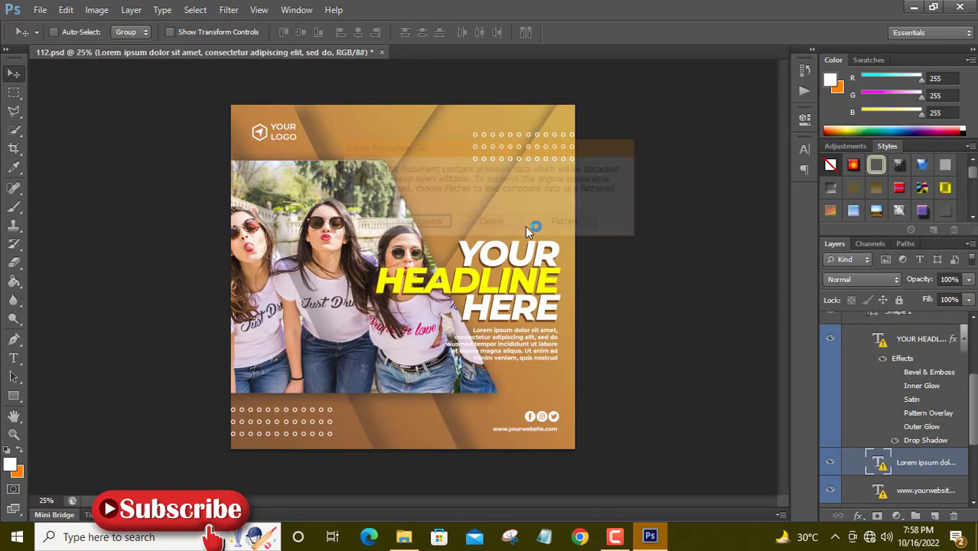
pyautogui.click(410, 223)
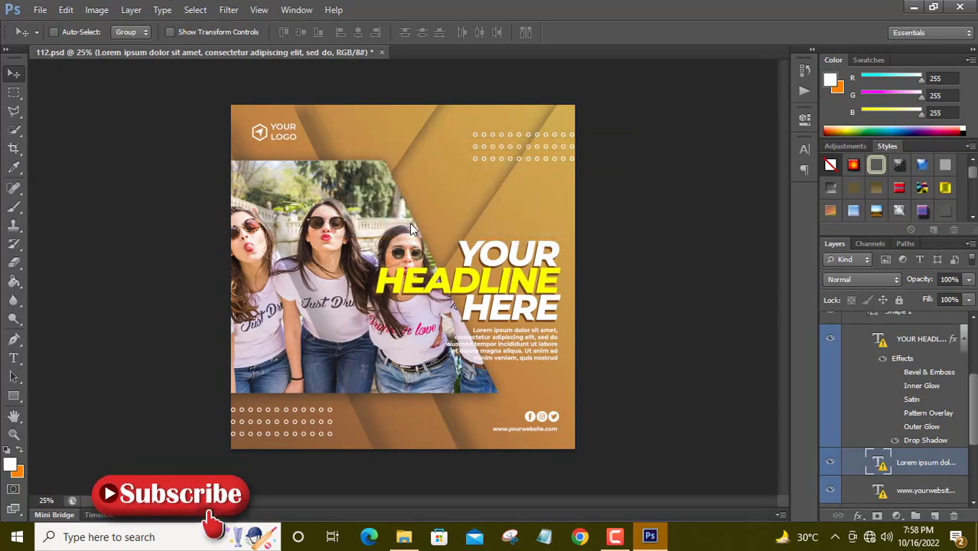
pyautogui.click(478, 214)
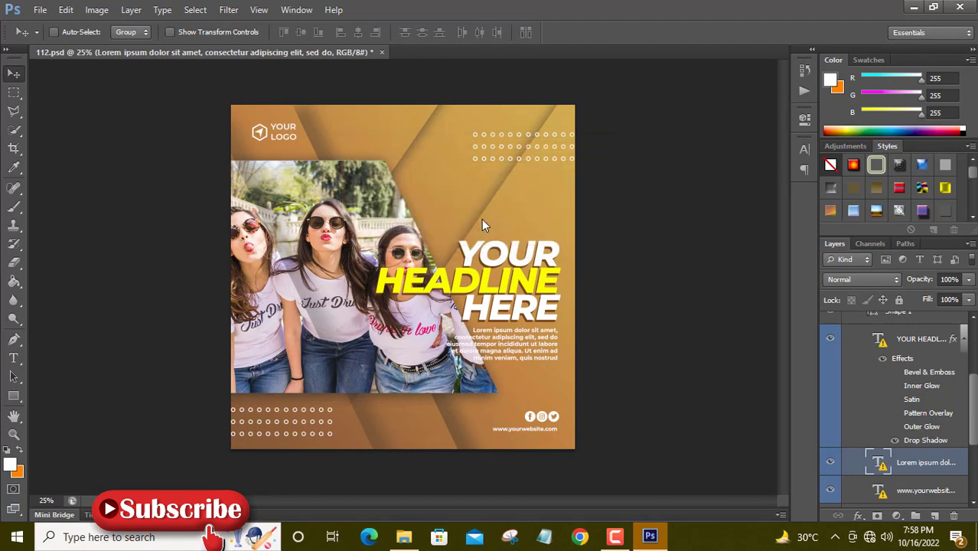
pyautogui.click(479, 214)
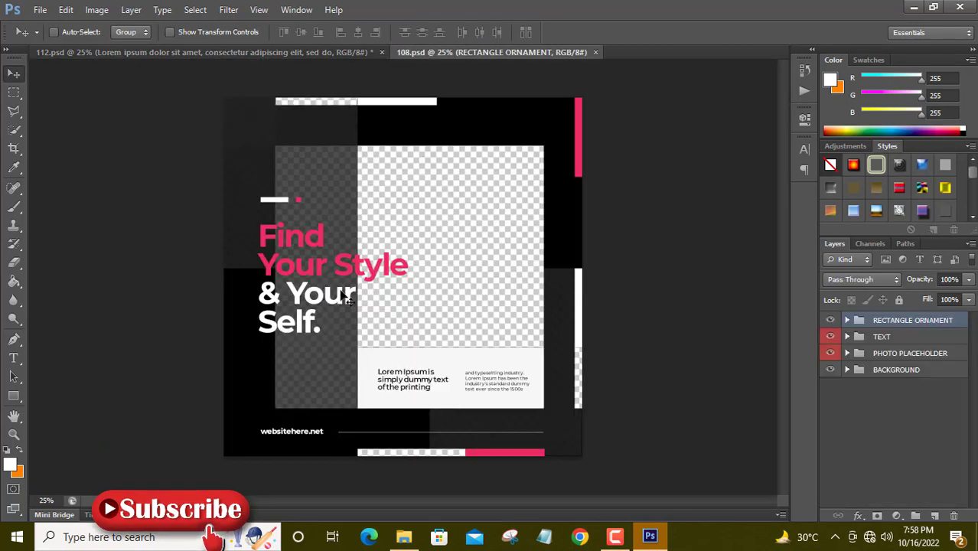
pyautogui.click(381, 52)
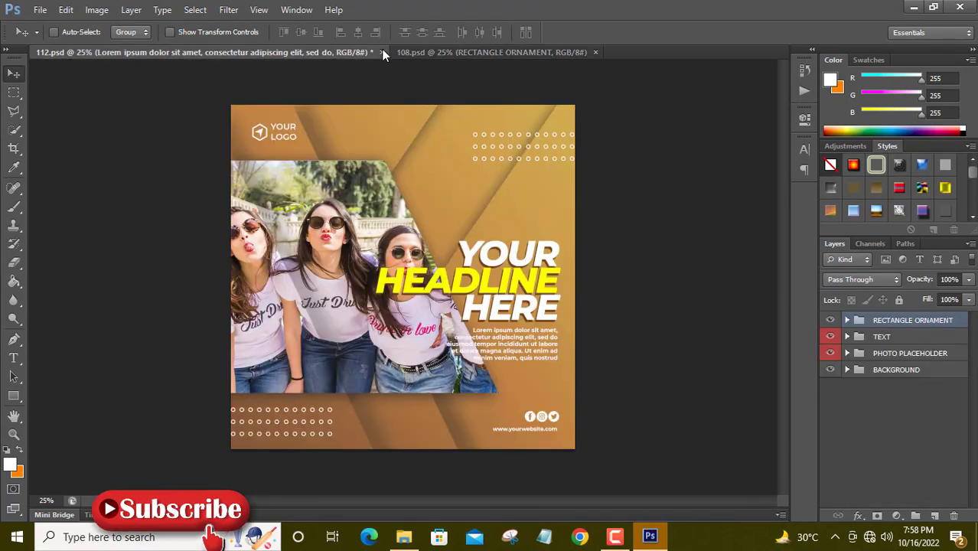
pyautogui.click(459, 206)
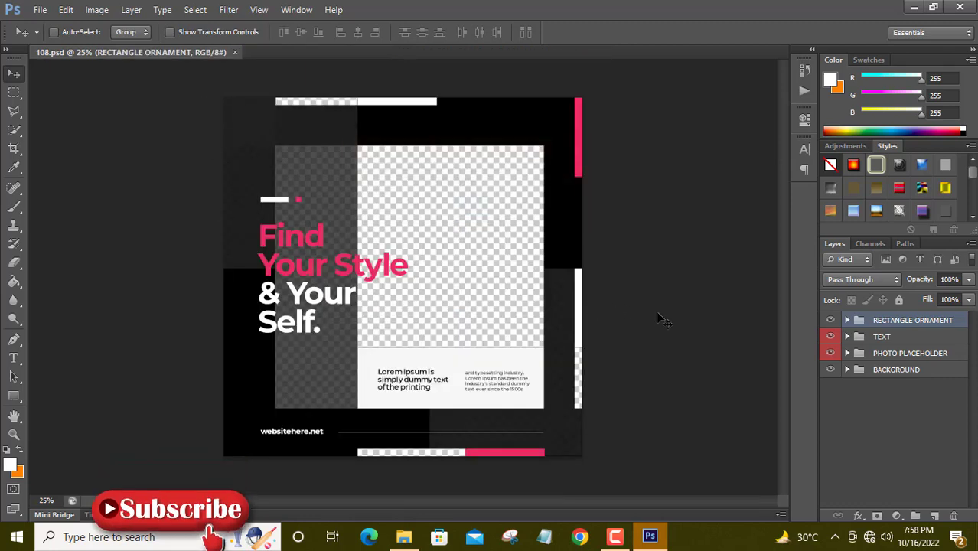
# Step: Expand the PHOTO PLACEHOLDER group and open the contents of its uppermost YOUR PHOTO HERE smart object for editing
pyautogui.click(847, 353)
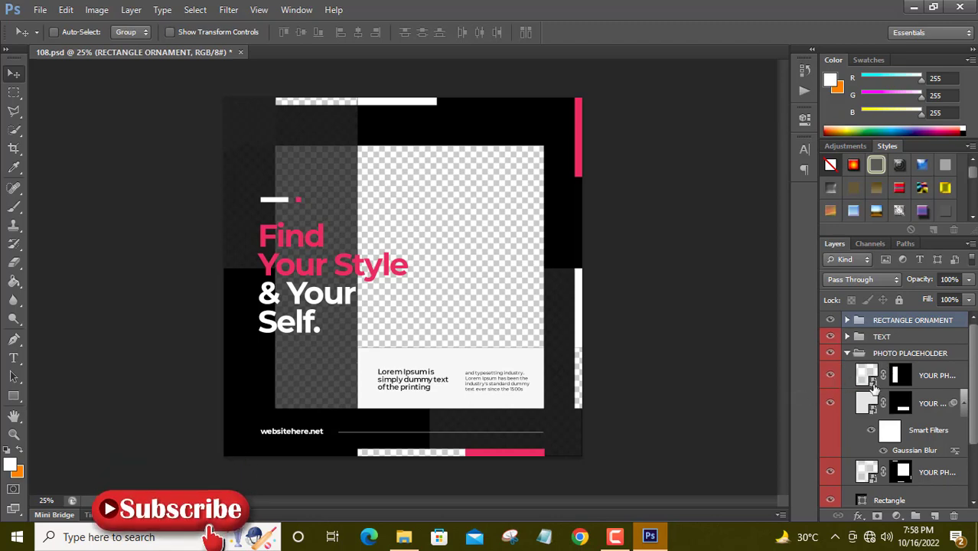
pyautogui.doubleClick(868, 376)
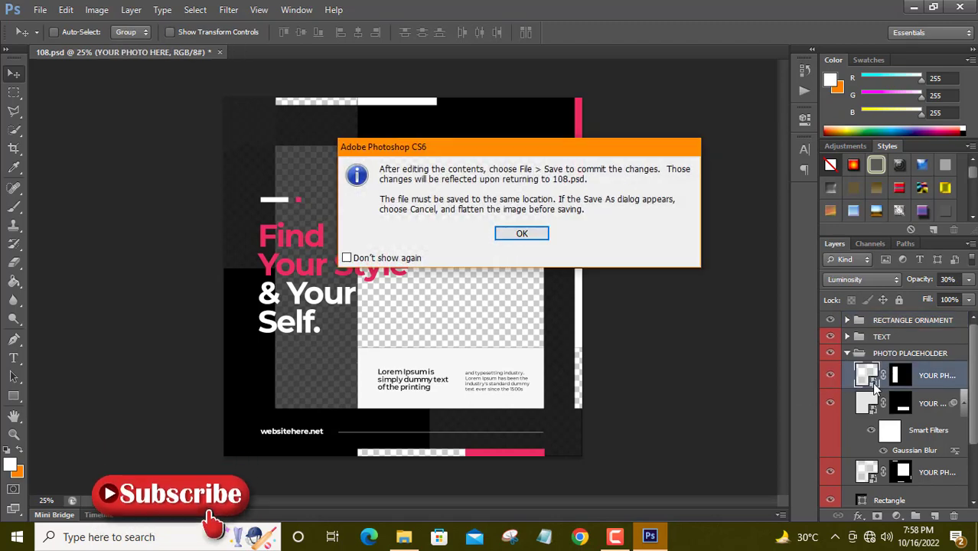
pyautogui.click(516, 233)
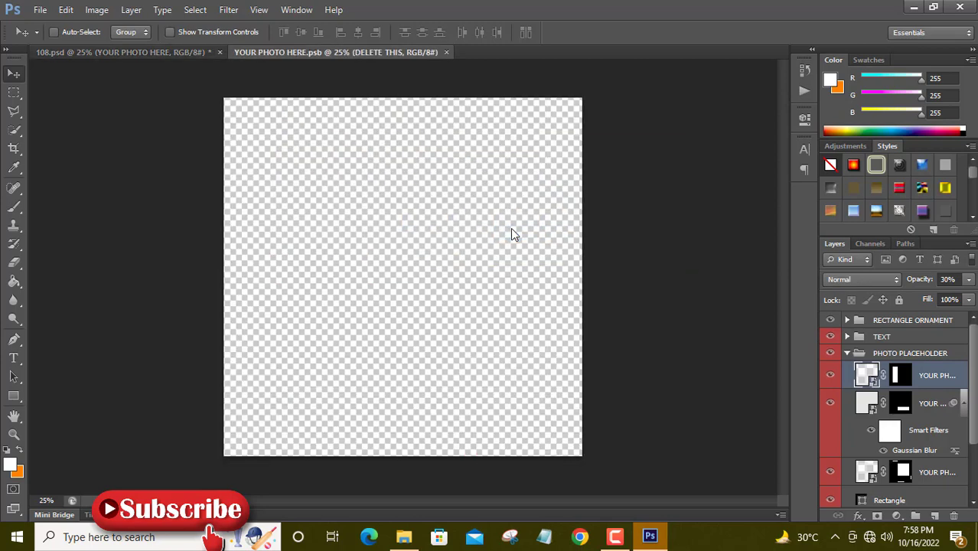
# Step: Open the photo of the woman seated on the old truck from the MODEL IMAGE folder as a separate document
pyautogui.click(48, 9)
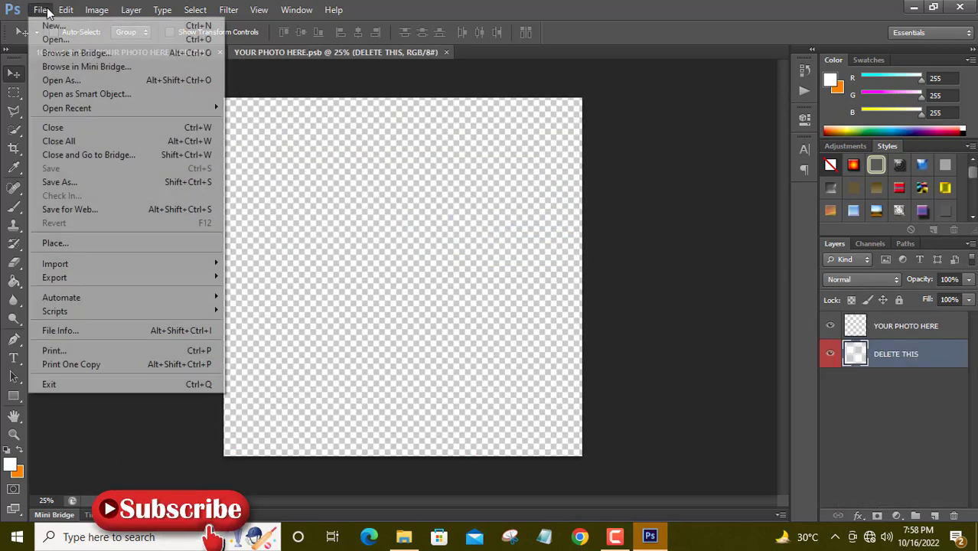
pyautogui.click(54, 37)
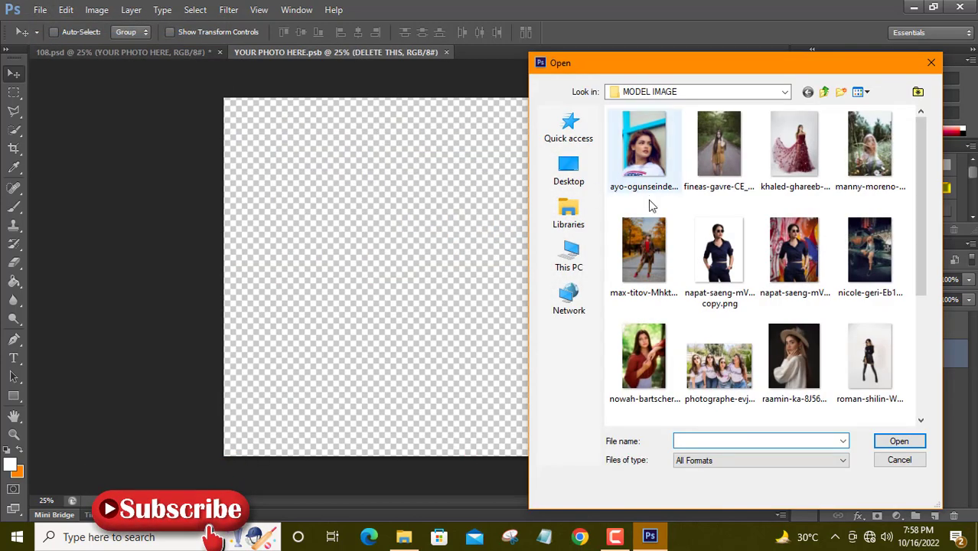
pyautogui.click(869, 253)
pyautogui.click(903, 446)
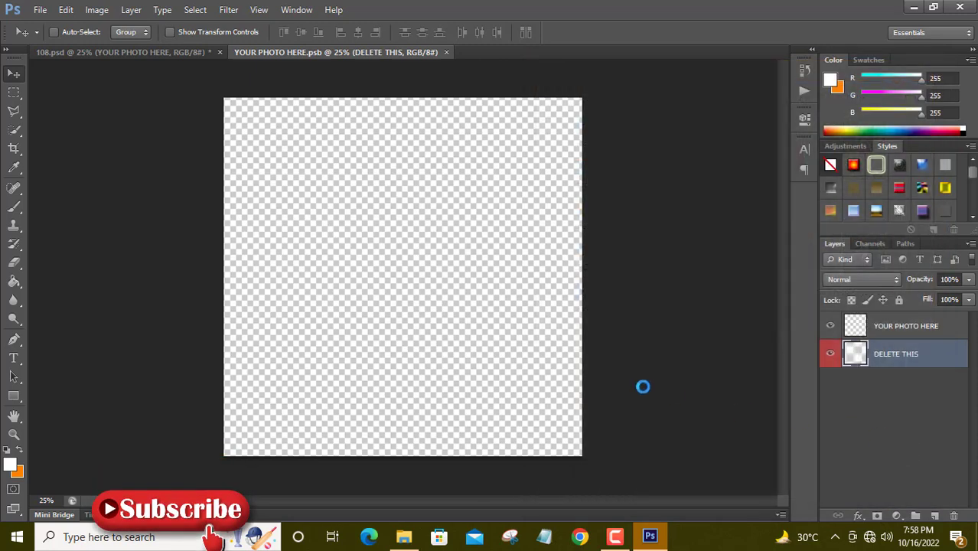
# Step: Resize the truck photo to a width of 1200 pixels with proportions constrained
pyautogui.click(96, 10)
pyautogui.click(125, 112)
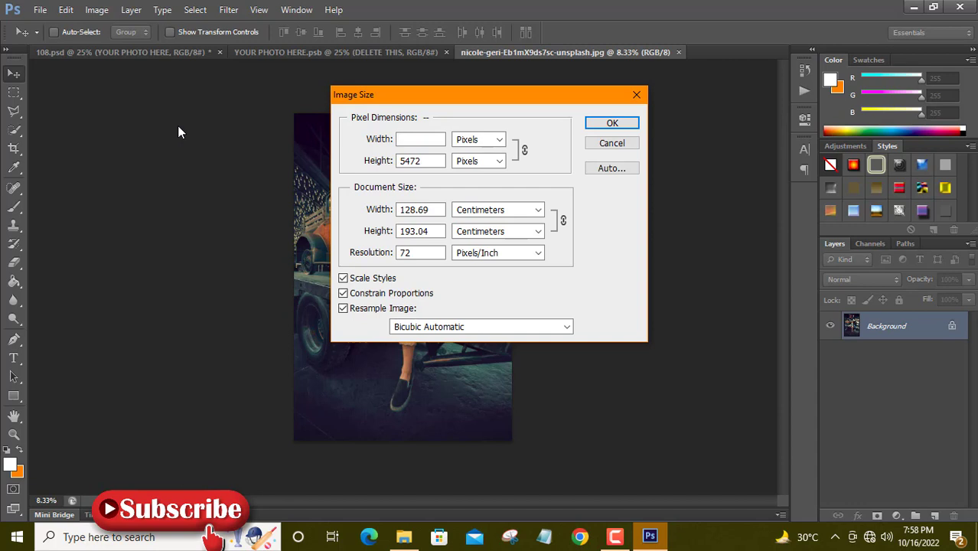
pyautogui.write('1200')
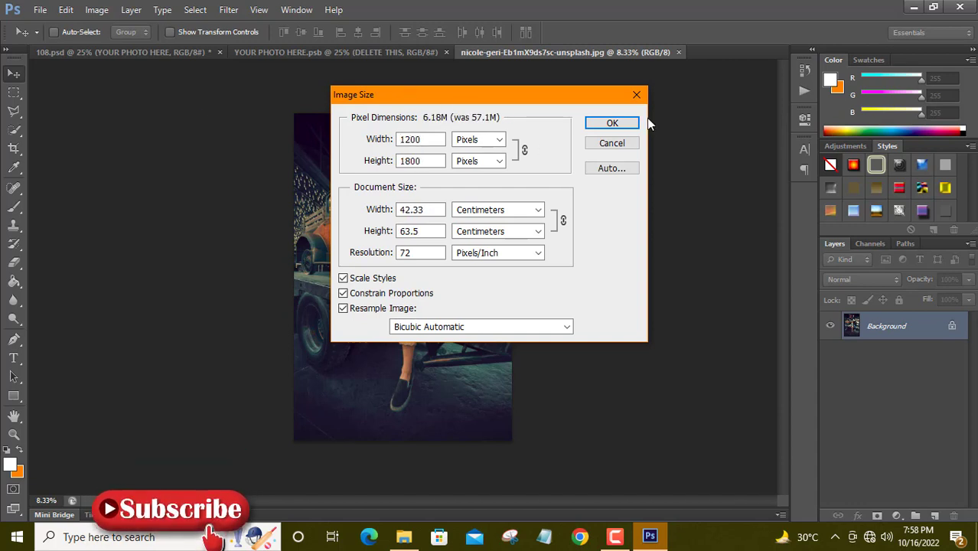
pyautogui.click(611, 124)
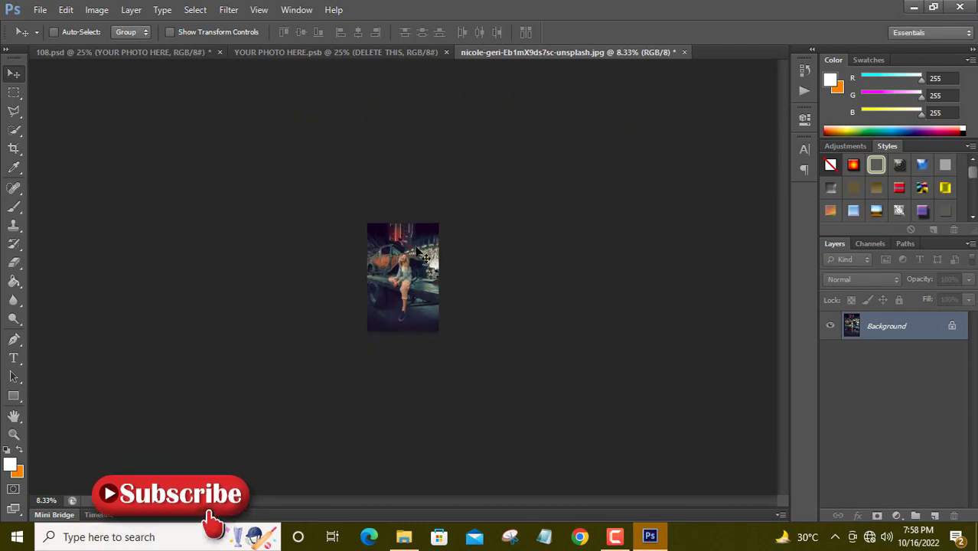
# Step: Place the truck photo in YOUR PHOTO HERE.psb and Free Transform it to 170.67% width and 162.22% height, covering the canvas
pyautogui.moveTo(295, 56); pyautogui.dragTo(368, 164)
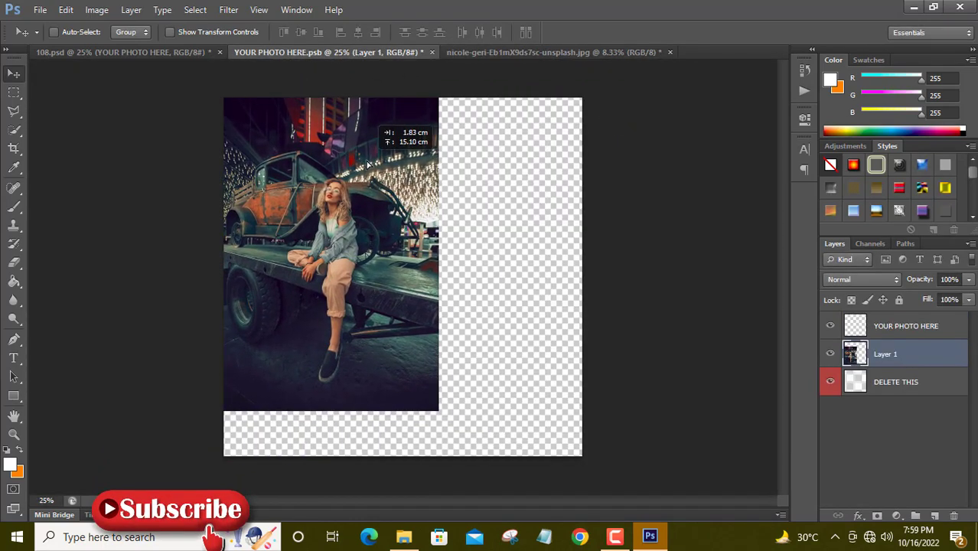
pyautogui.click(63, 10)
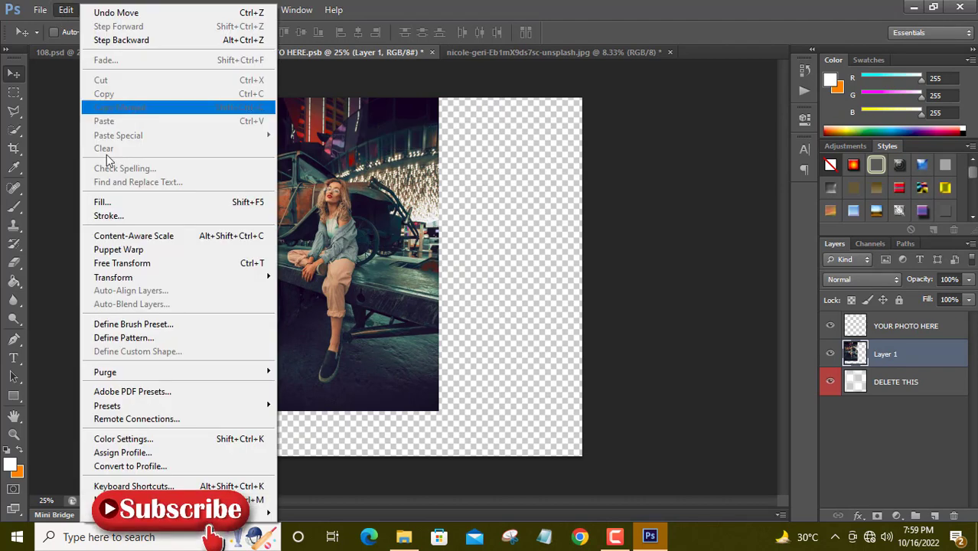
pyautogui.click(137, 265)
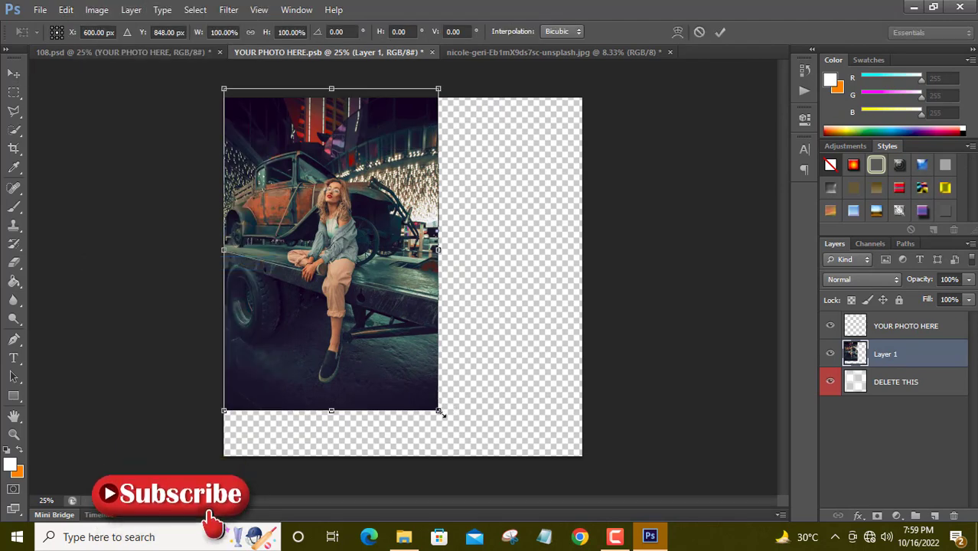
pyautogui.moveTo(446, 409); pyautogui.dragTo(567, 496)
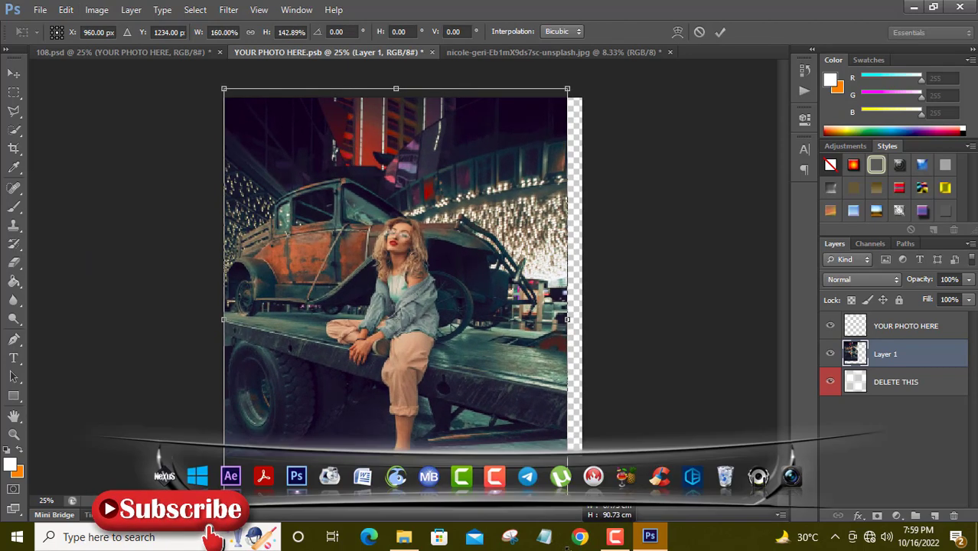
pyautogui.moveTo(567, 548); pyautogui.dragTo(567, 548)
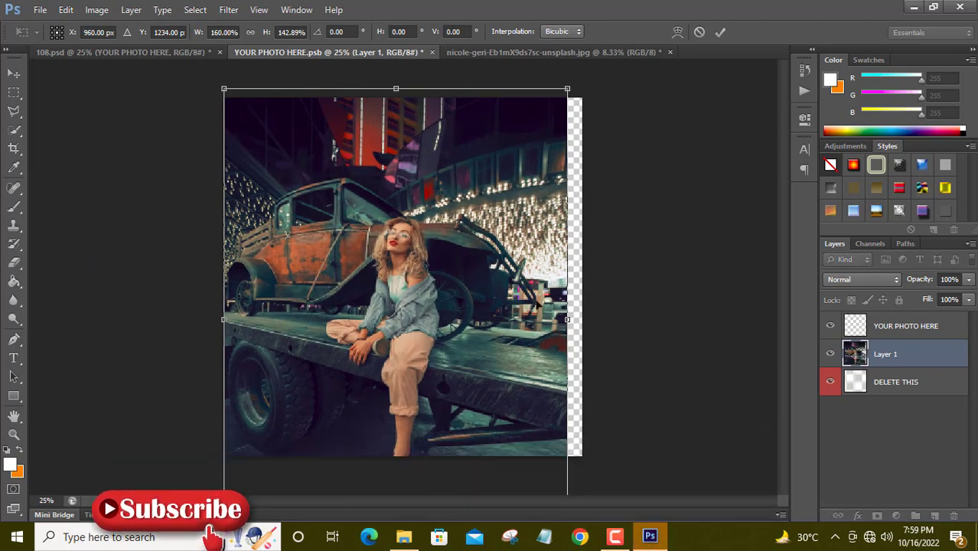
pyautogui.moveTo(563, 104); pyautogui.dragTo(589, 22)
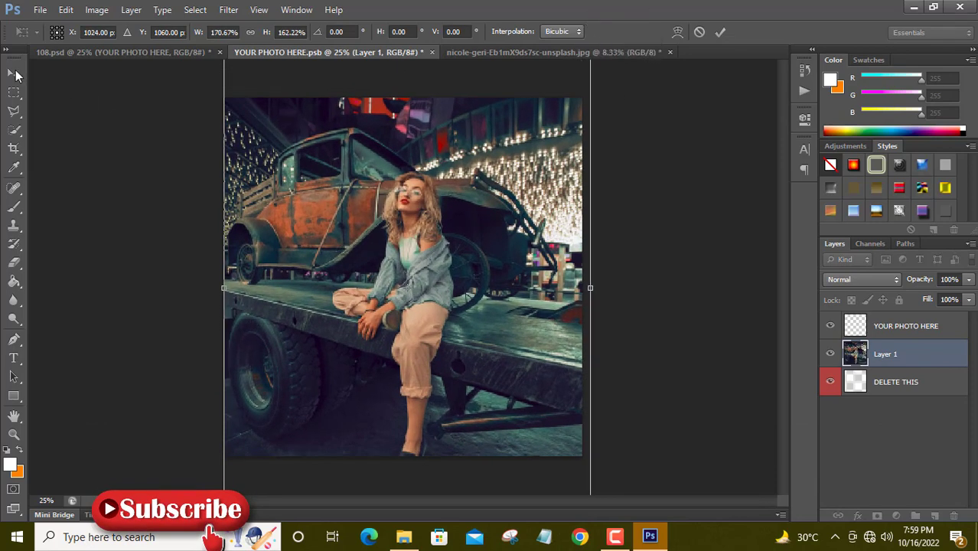
pyautogui.moveTo(428, 254); pyautogui.dragTo(426, 205)
pyautogui.press('v')
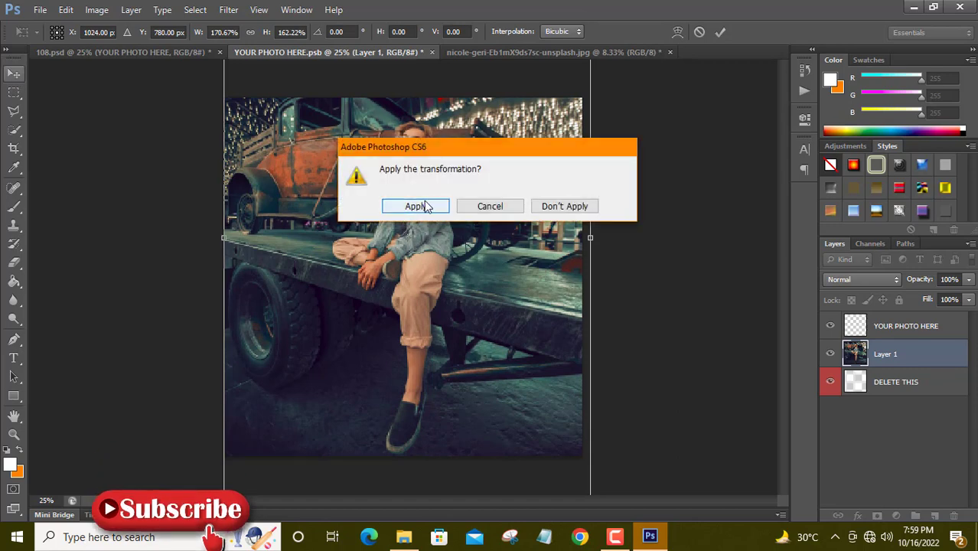
pyautogui.click(415, 206)
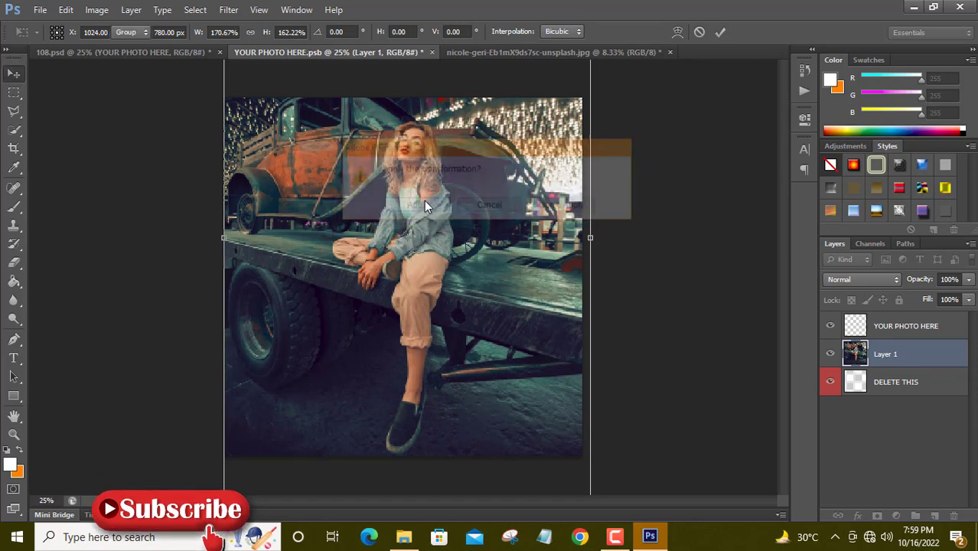
# Step: Close the original truck photo without saving, and close the YOUR PHOTO HERE smart object contents with its changes saved
pyautogui.click(669, 52)
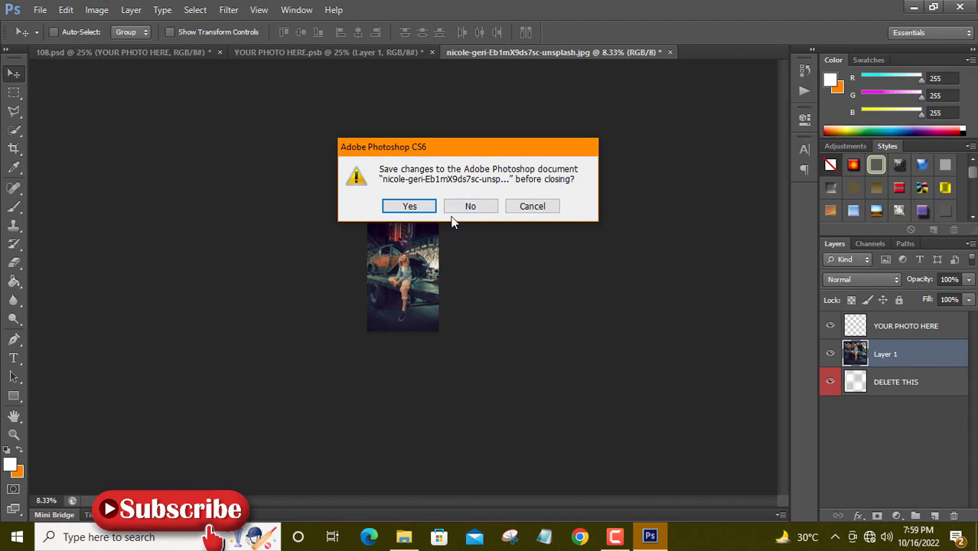
pyautogui.click(468, 207)
pyautogui.click(431, 52)
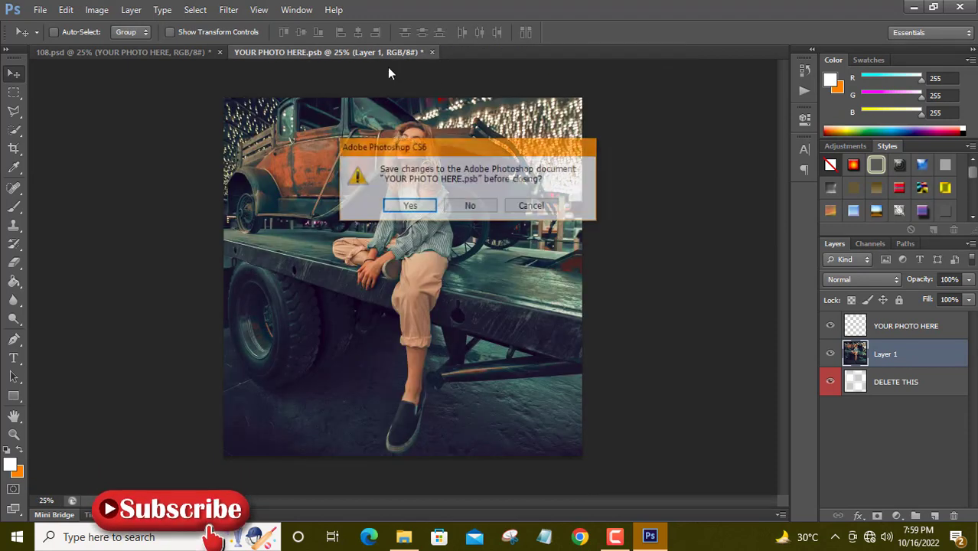
pyautogui.click(411, 207)
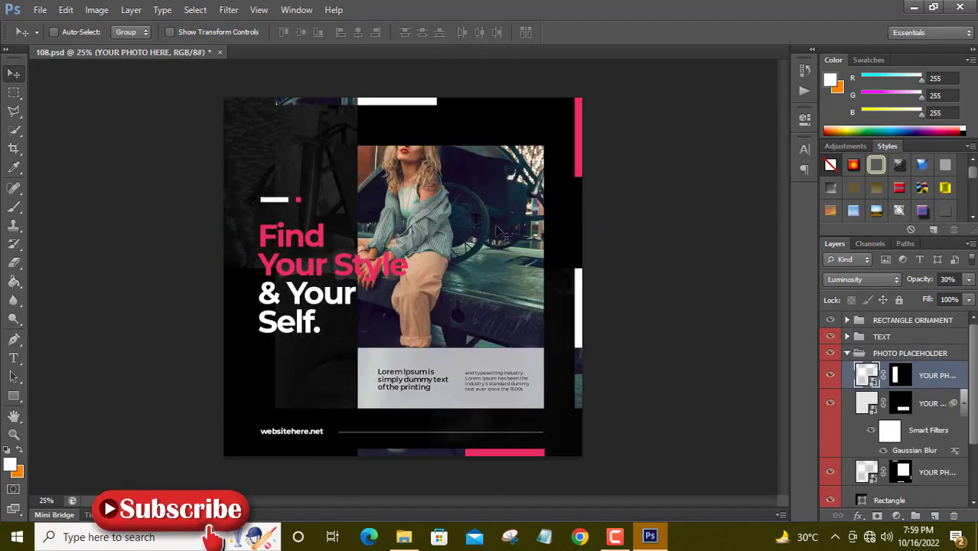
# Step: Reopen the uppermost YOUR PHOTO HERE smart object, move the truck photo down about 12 cm, and save and close it
pyautogui.moveTo(441, 231)
pyautogui.mouseDown()
pyautogui.moveTo(437, 249)
pyautogui.moveTo(438, 228)
pyautogui.mouseUp()
pyautogui.doubleClick(866, 371)
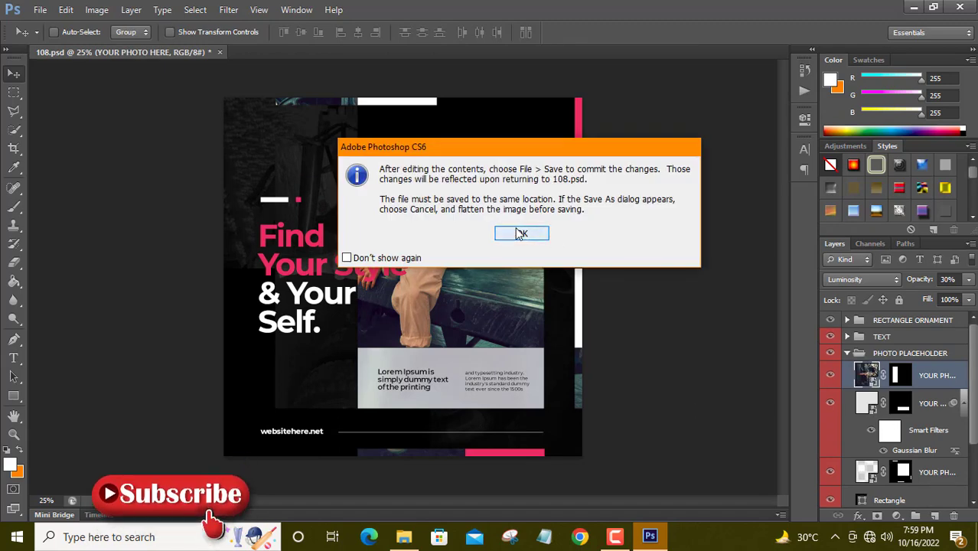
pyautogui.click(517, 232)
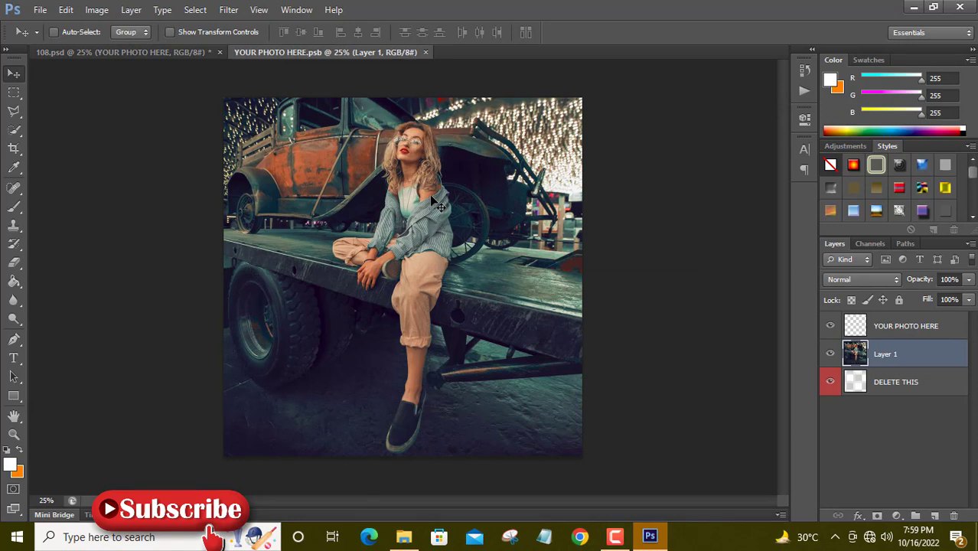
pyautogui.moveTo(434, 201); pyautogui.dragTo(432, 261)
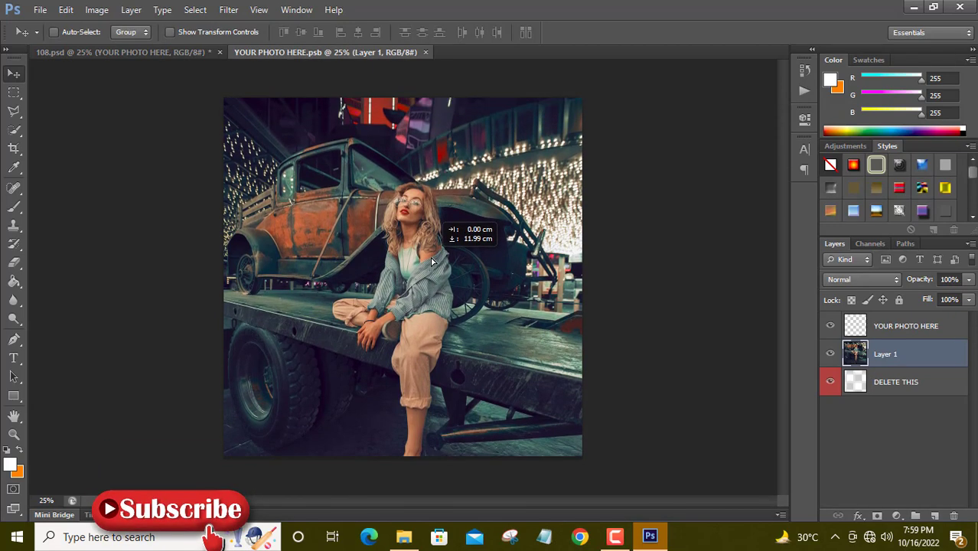
pyautogui.click(431, 52)
pyautogui.click(409, 206)
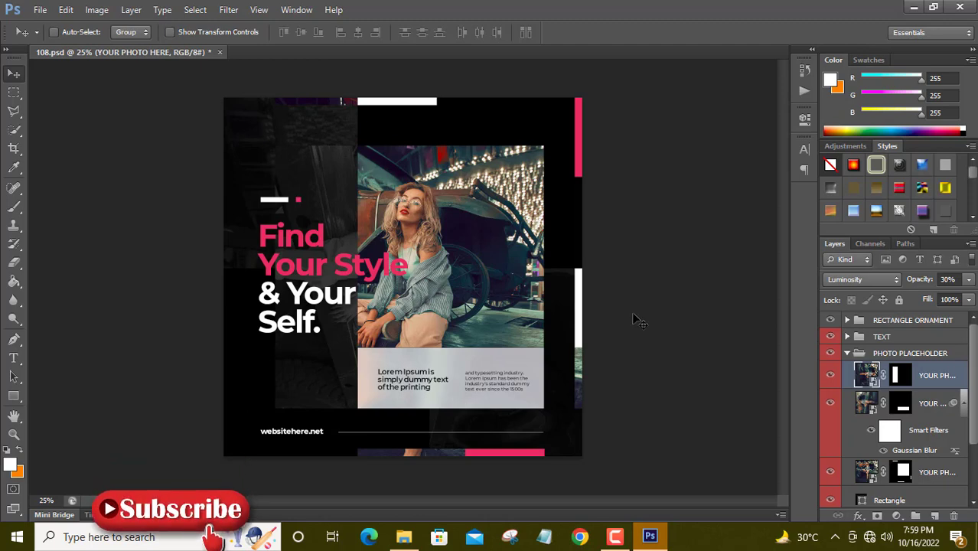
# Step: Examine the TEXT group by hiding and reshowing it, expanding it, and checking its Find Your Style headline layer
pyautogui.scroll(-3, 882, 449)
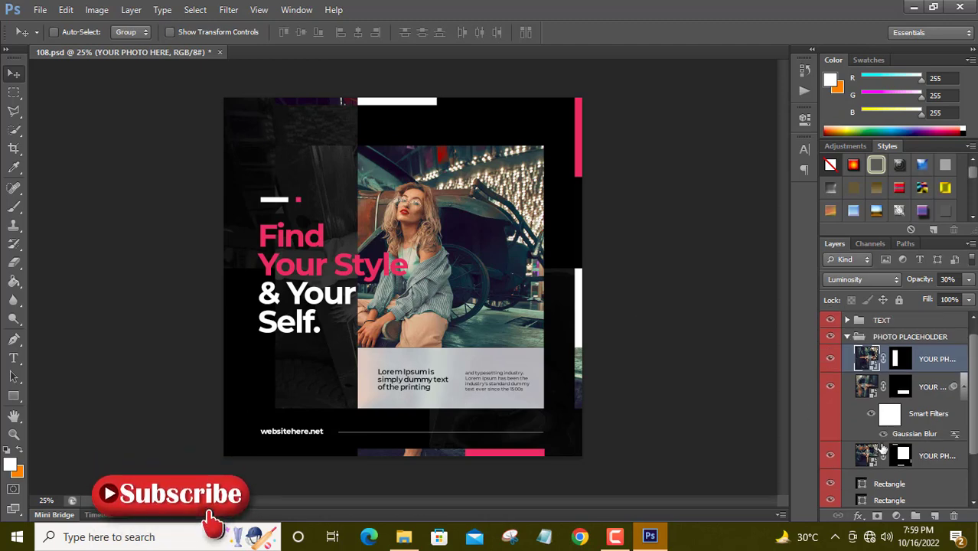
pyautogui.scroll(3, 885, 447)
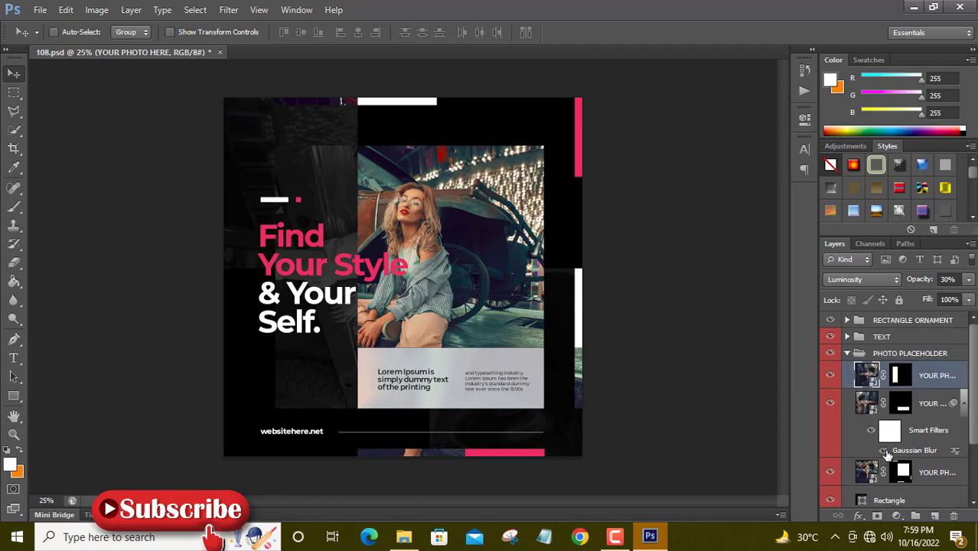
pyautogui.click(830, 337)
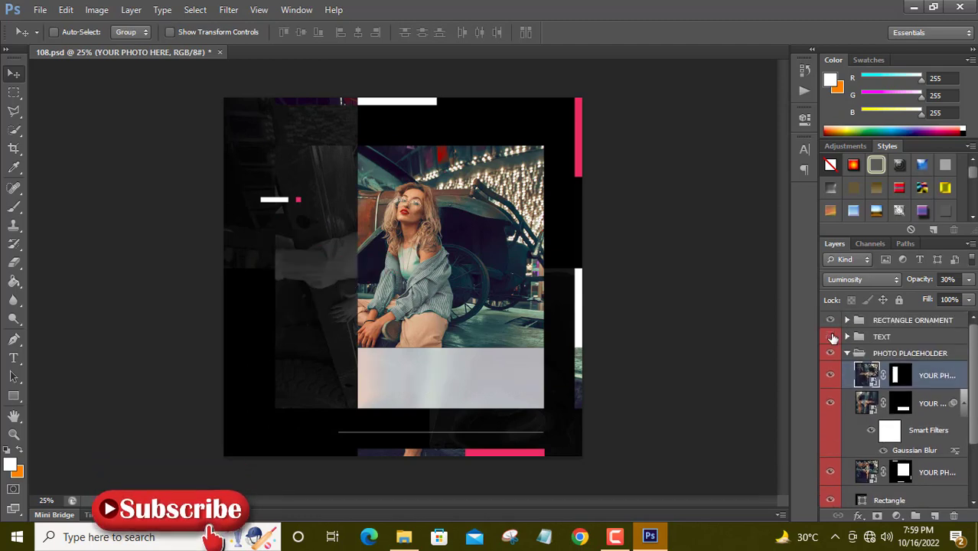
pyautogui.click(831, 337)
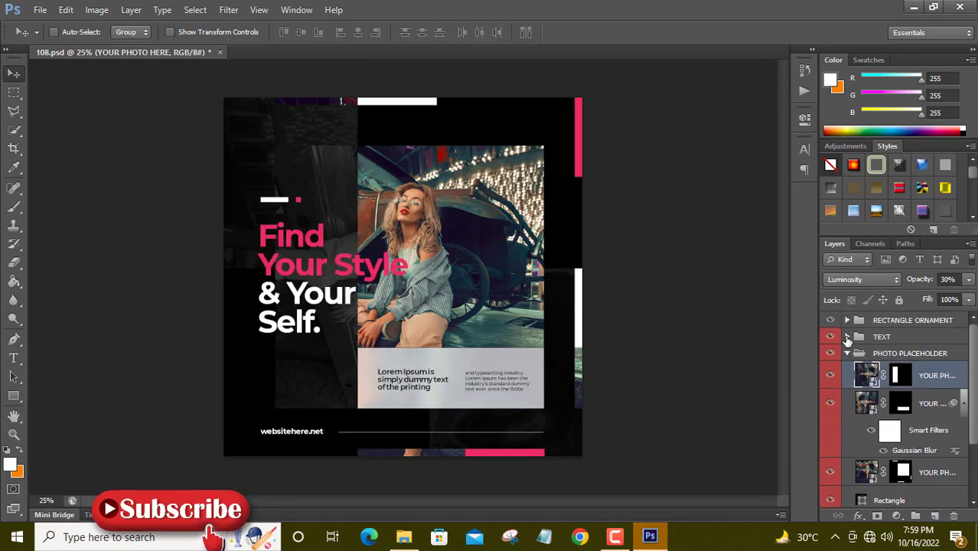
pyautogui.click(847, 337)
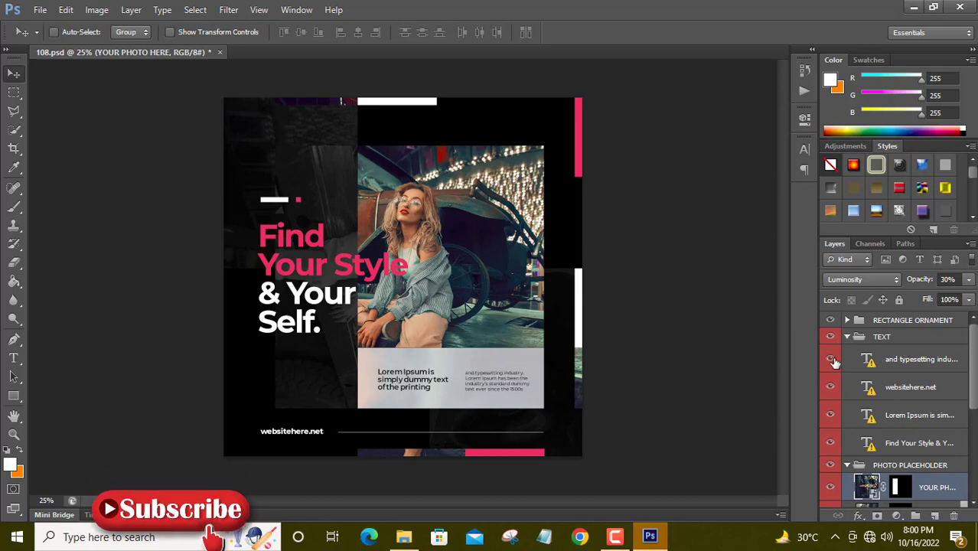
pyautogui.click(830, 442)
pyautogui.click(829, 442)
pyautogui.click(888, 443)
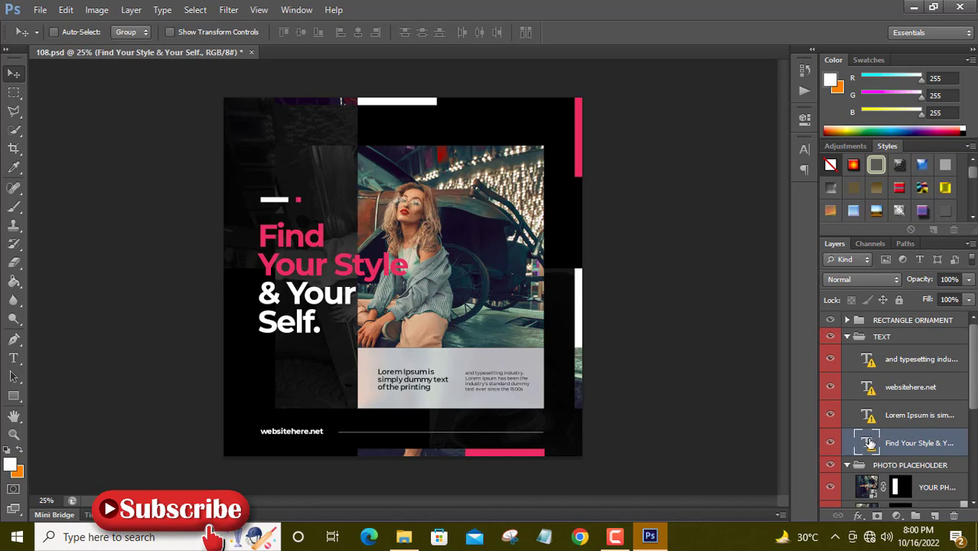
# Step: Recolor the lower Rectangle layer in the PHOTO PLACEHOLDER group to #e33c66 by sampling the pink headline text
pyautogui.scroll(-2, 918, 438)
pyautogui.scroll(-4, 918, 437)
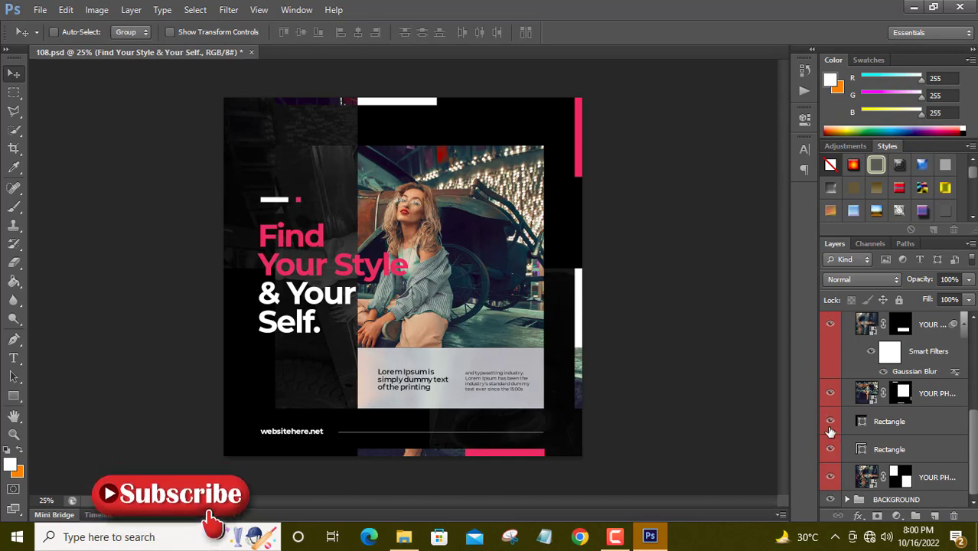
pyautogui.click(830, 449)
pyautogui.click(830, 449)
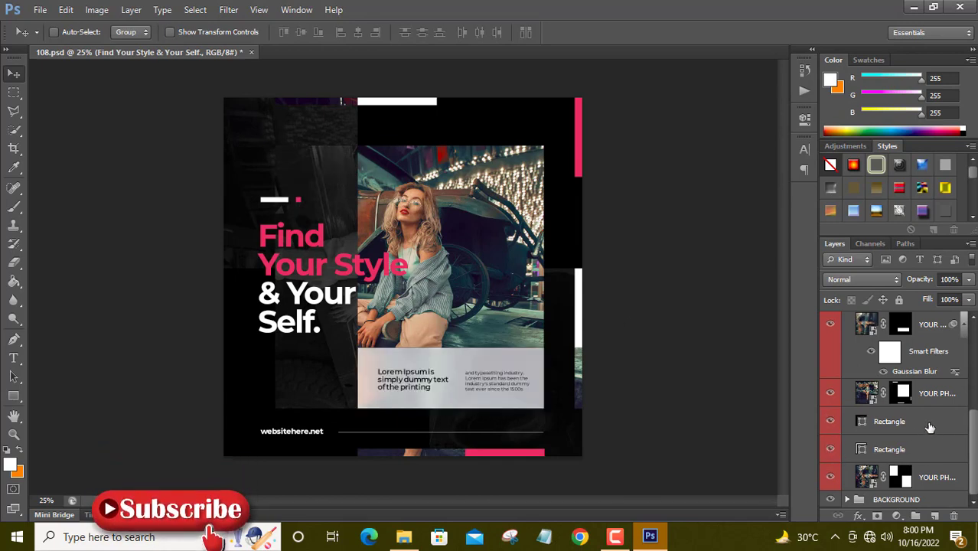
pyautogui.doubleClick(862, 450)
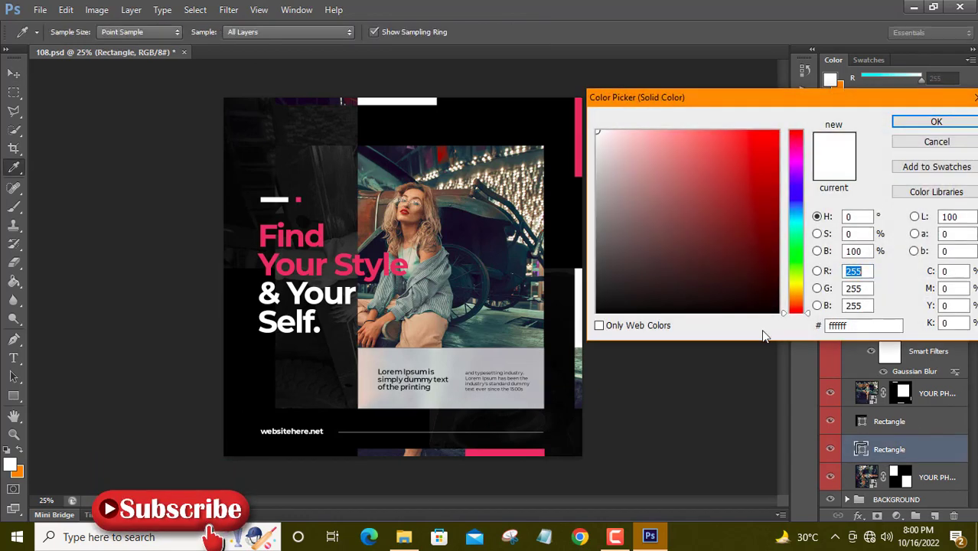
pyautogui.click(343, 255)
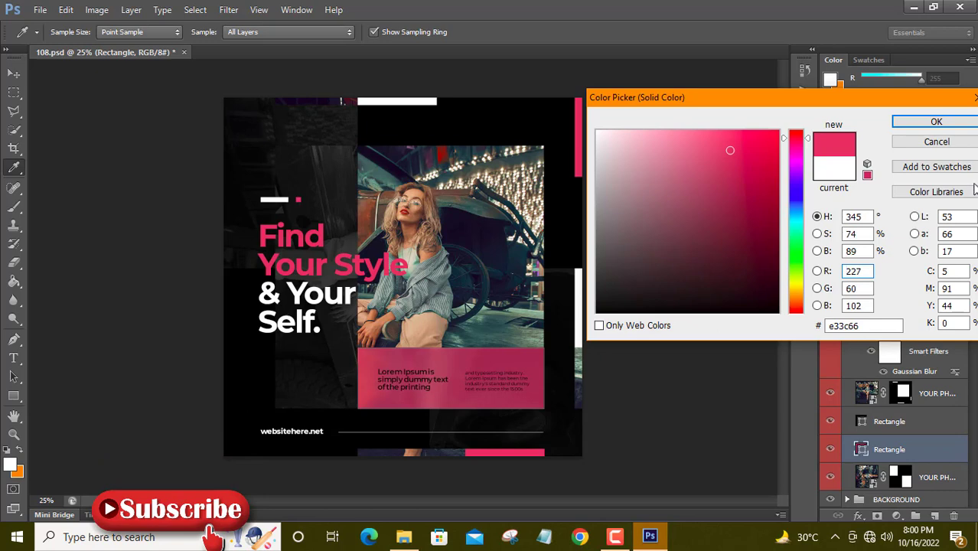
pyautogui.click(935, 122)
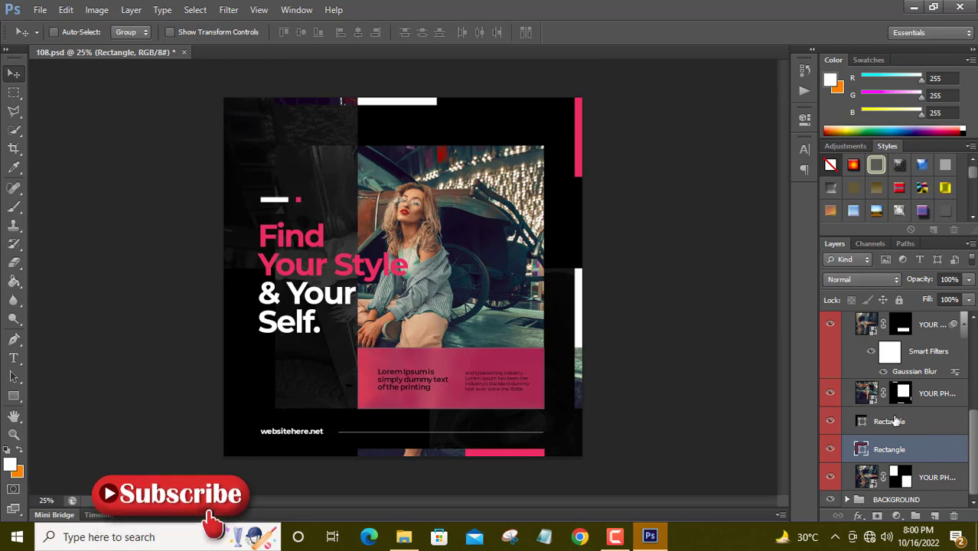
pyautogui.scroll(3, 901, 424)
pyautogui.scroll(3, 901, 423)
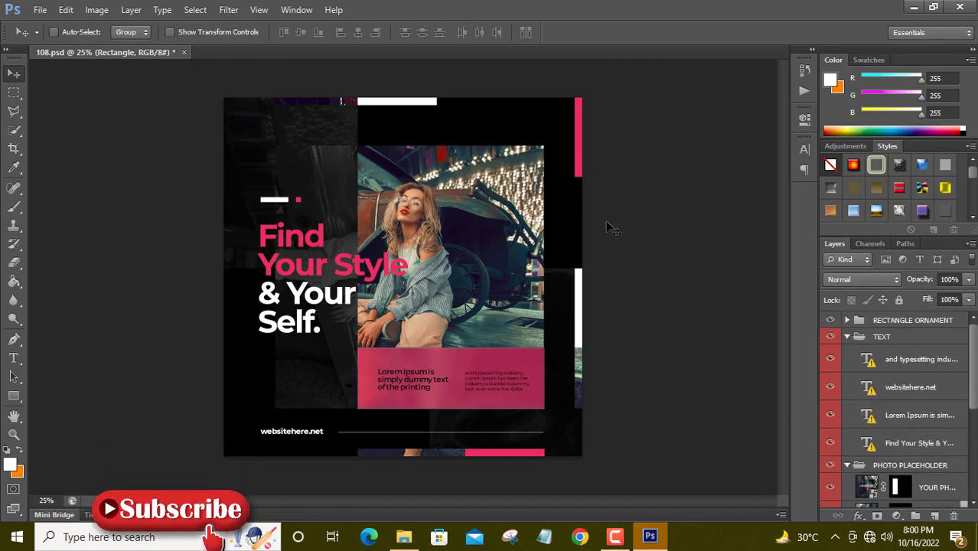
# Step: Switch to File Explorer, browse the social media banners folder, and preview 126.jpg and 125.jpg in the image viewer
pyautogui.click(403, 536)
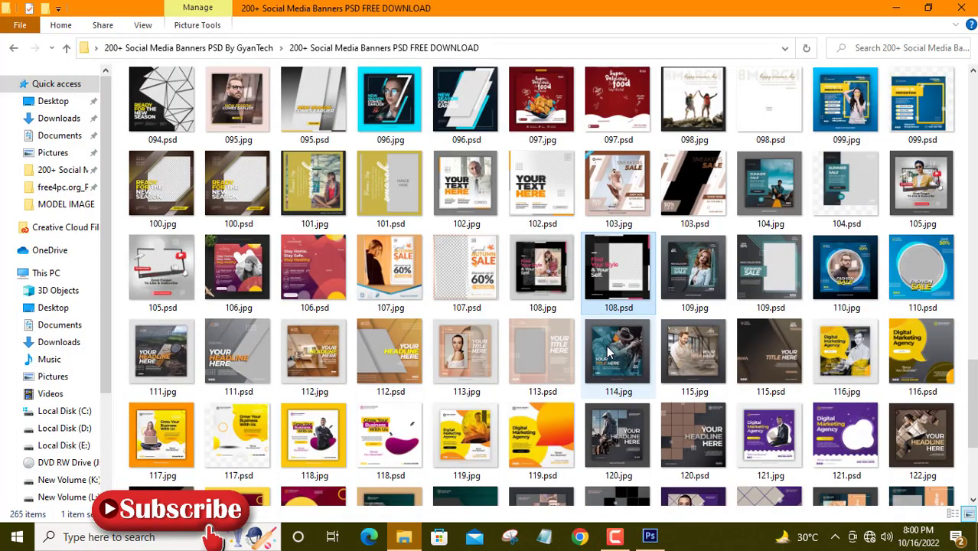
pyautogui.scroll(-2, 761, 326)
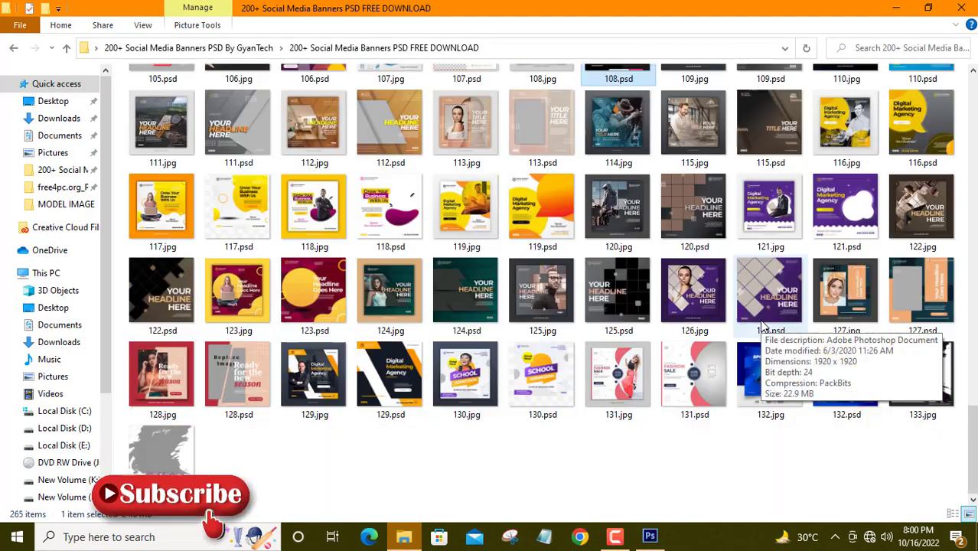
pyautogui.scroll(4, 842, 359)
pyautogui.scroll(10, 841, 359)
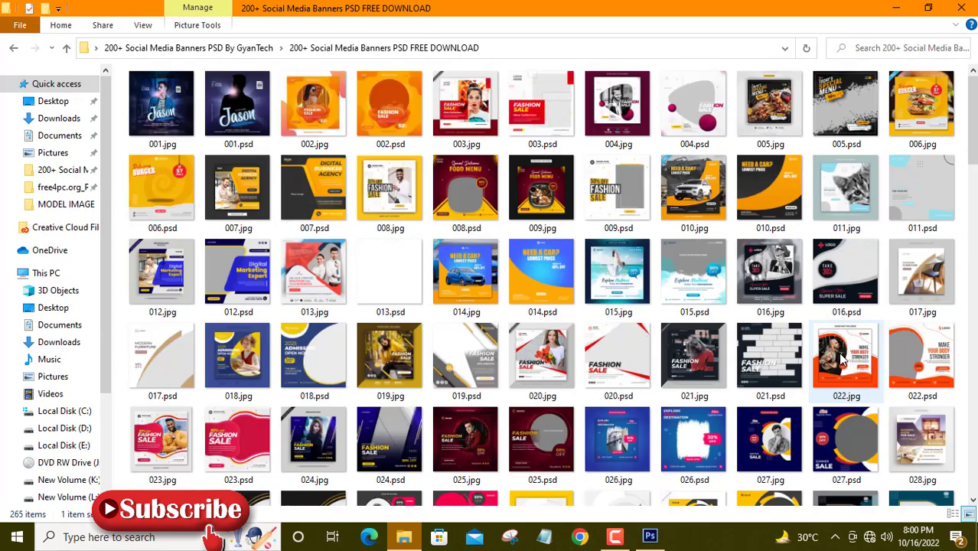
pyautogui.scroll(-20, 841, 360)
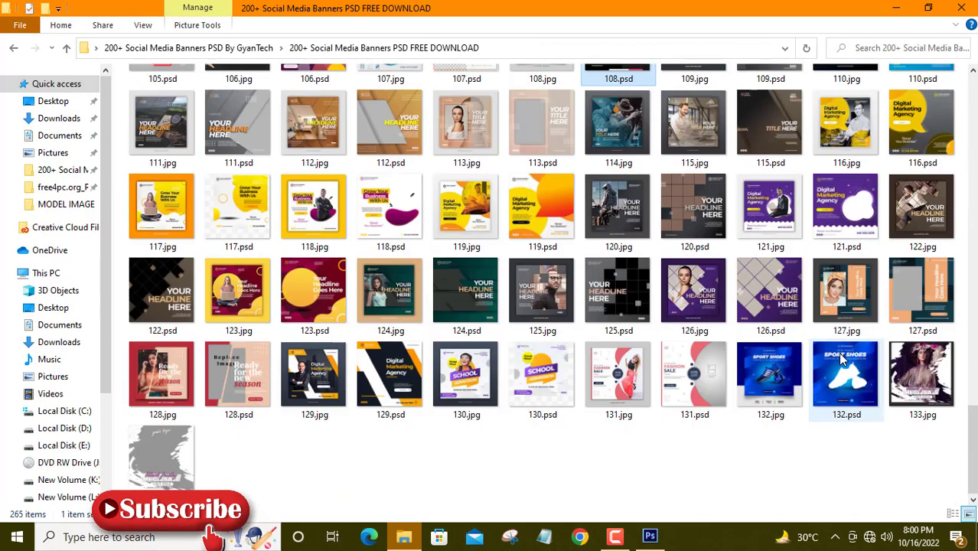
pyautogui.click(719, 306)
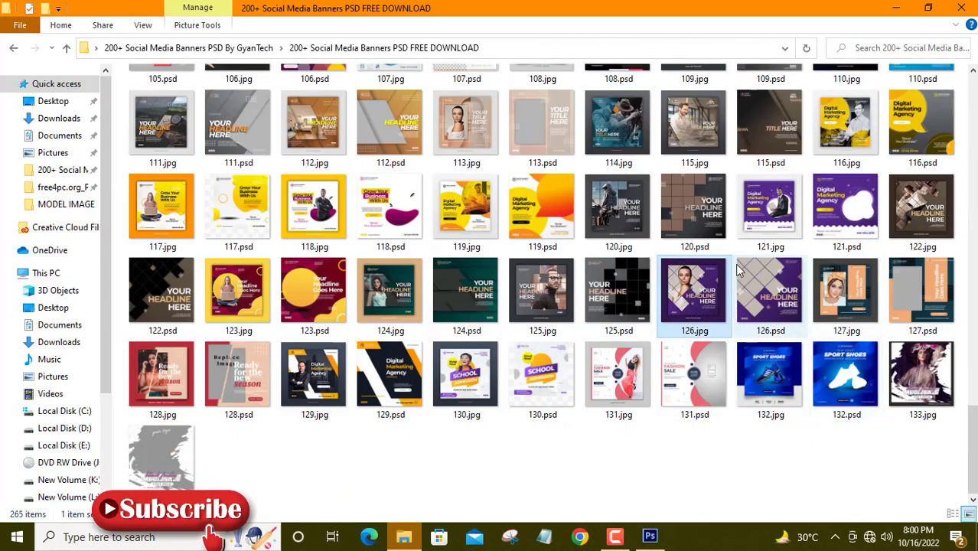
pyautogui.doubleClick(696, 284)
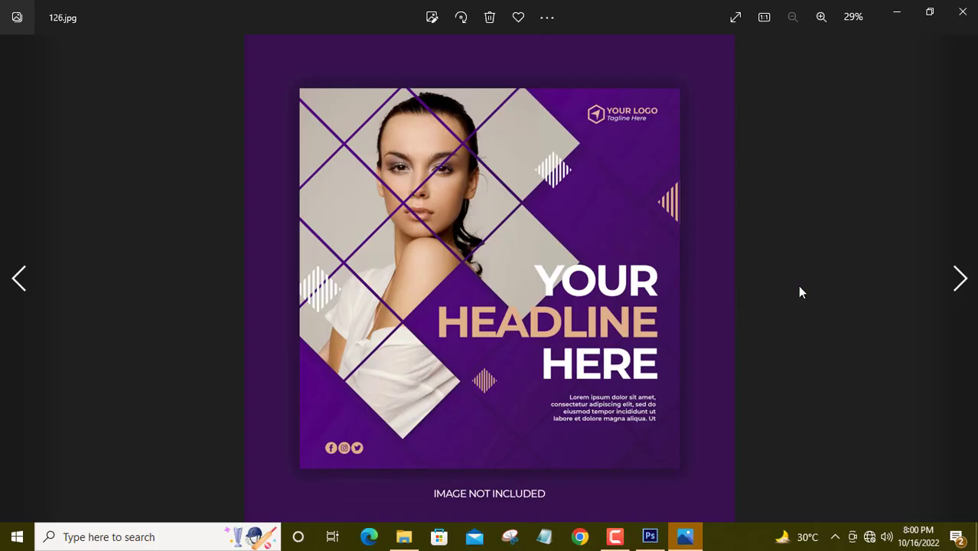
pyautogui.press('Left')
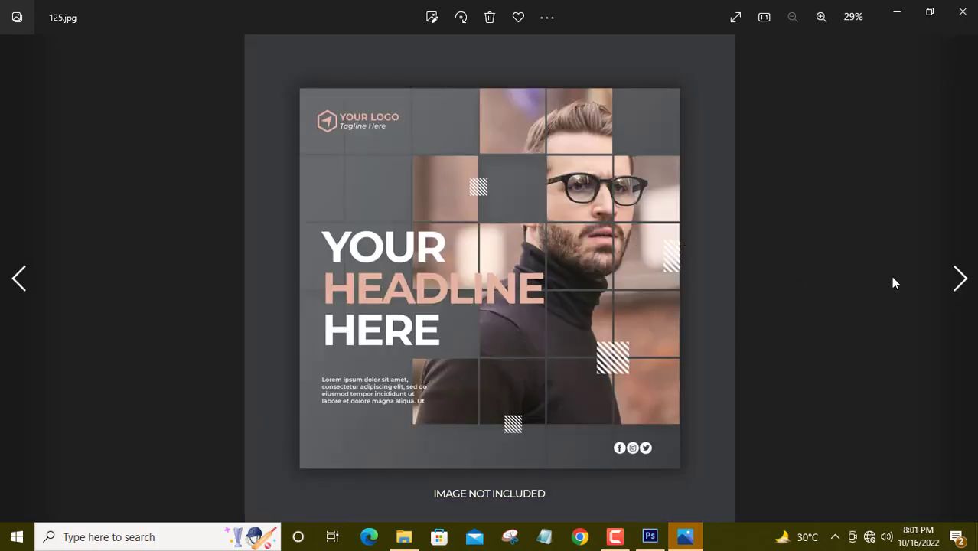
pyautogui.click(962, 13)
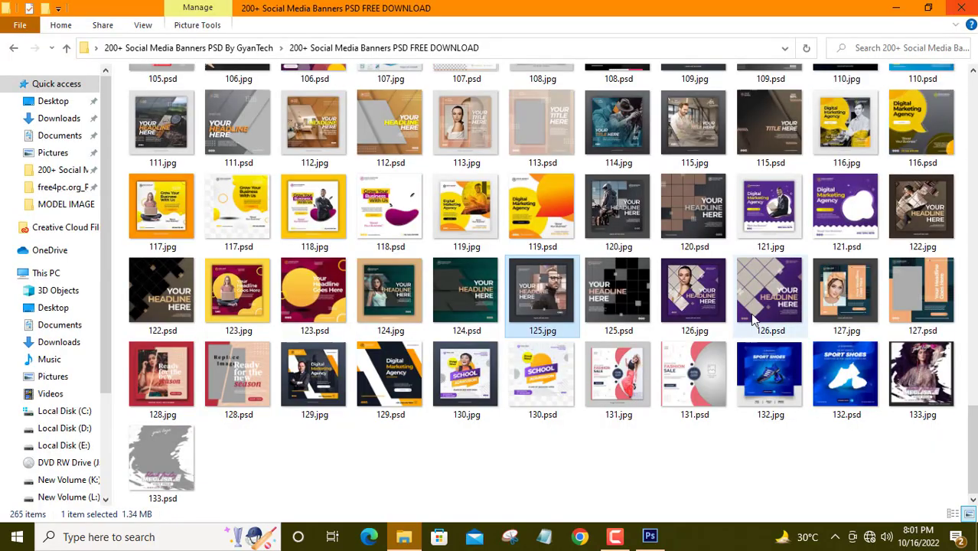